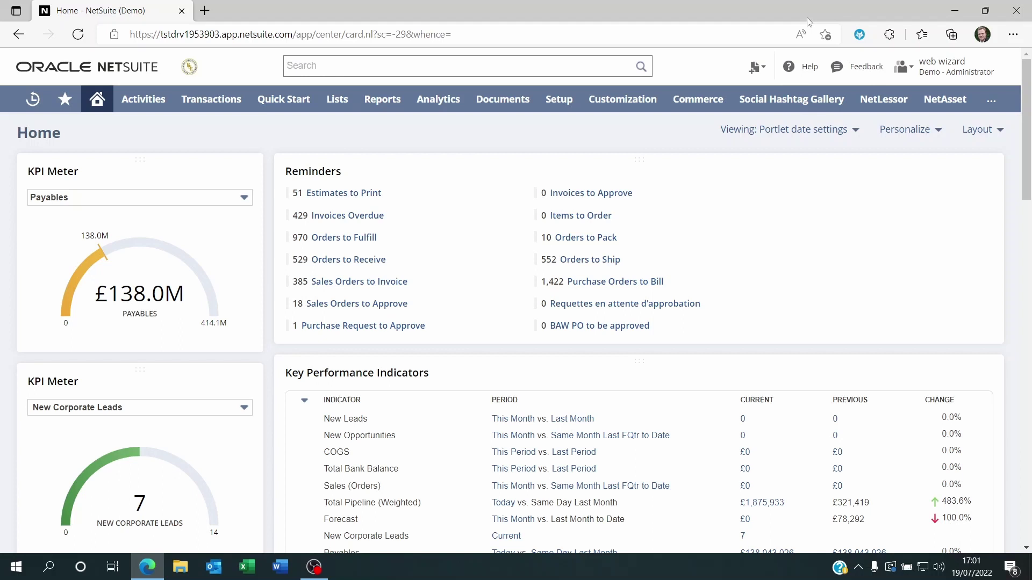
# - Open the Manage Roles list from Setup > Users/Roles
pyautogui.moveTo(556, 105)
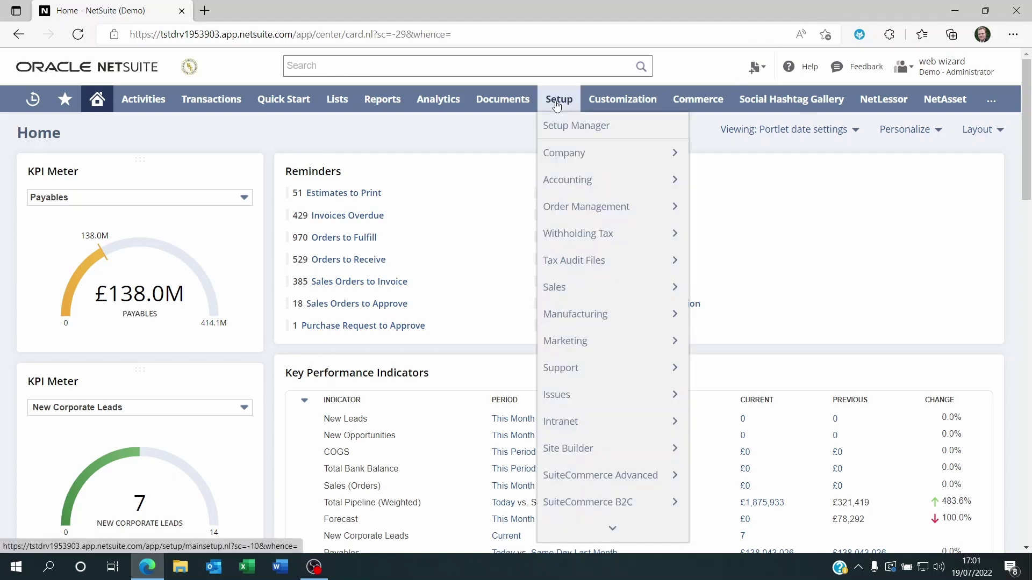
pyautogui.scroll(-3, 591, 253)
pyautogui.moveTo(603, 402)
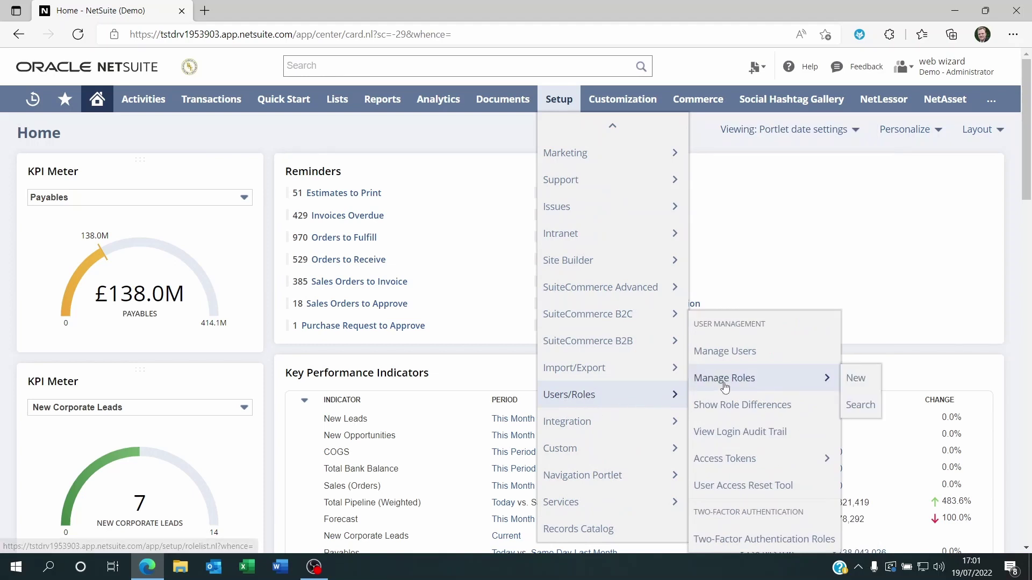
pyautogui.click(725, 386)
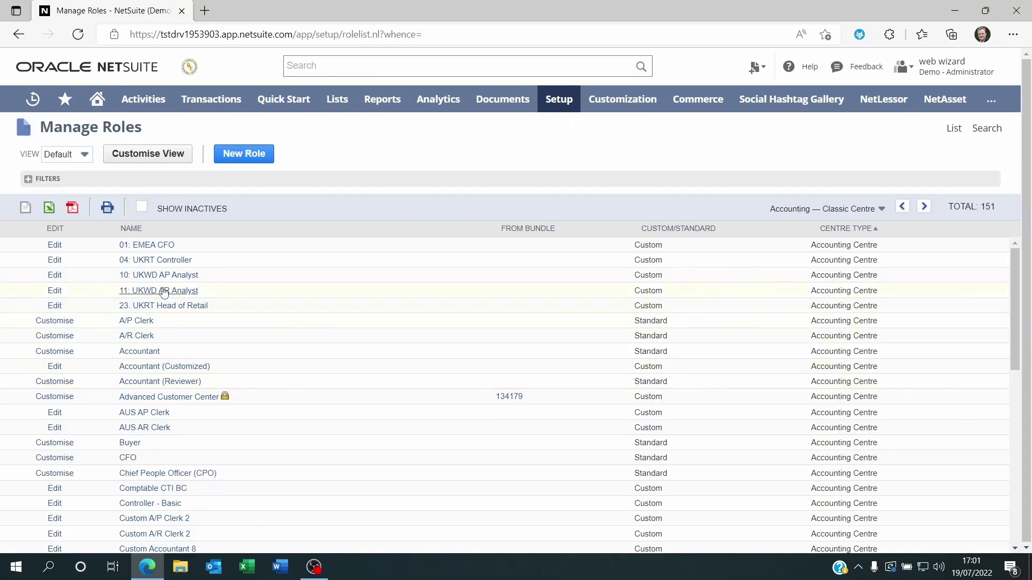
# - Highlight the Accountant (Customized) role and its Accounting Centre type in the list
pyautogui.scroll(-2, 173, 360)
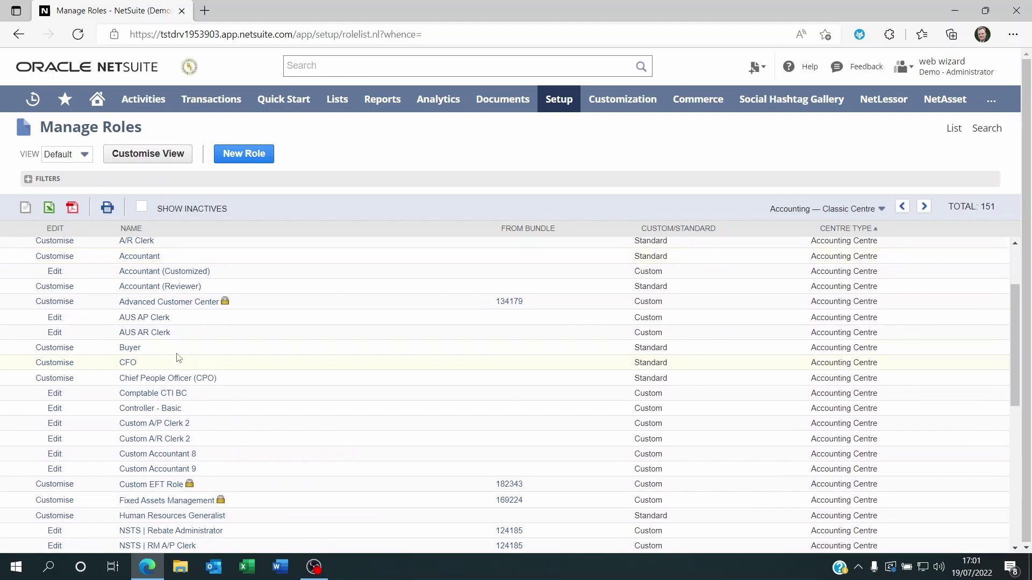
pyautogui.scroll(1, 270, 371)
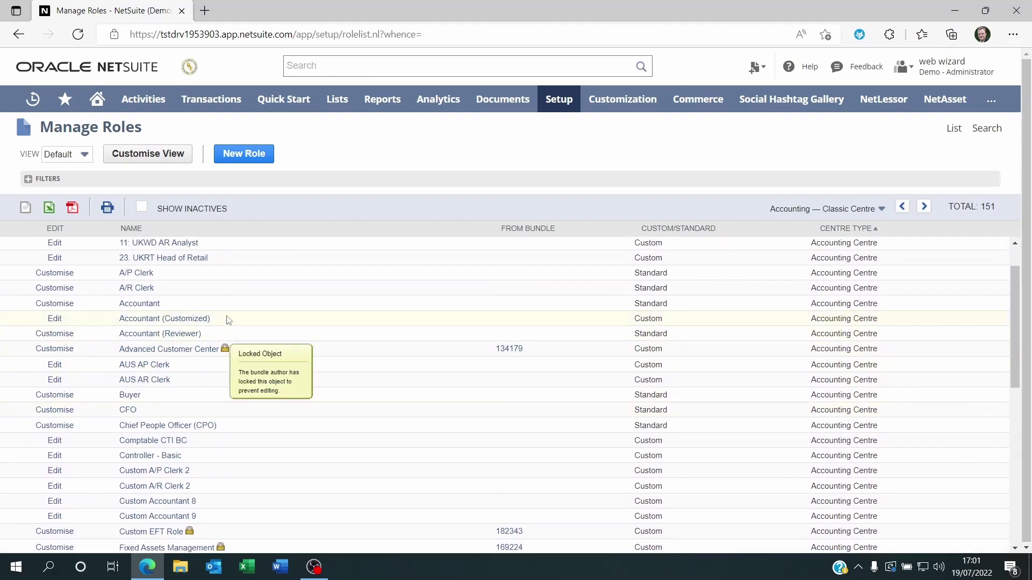
pyautogui.moveTo(225, 318); pyautogui.dragTo(121, 318)
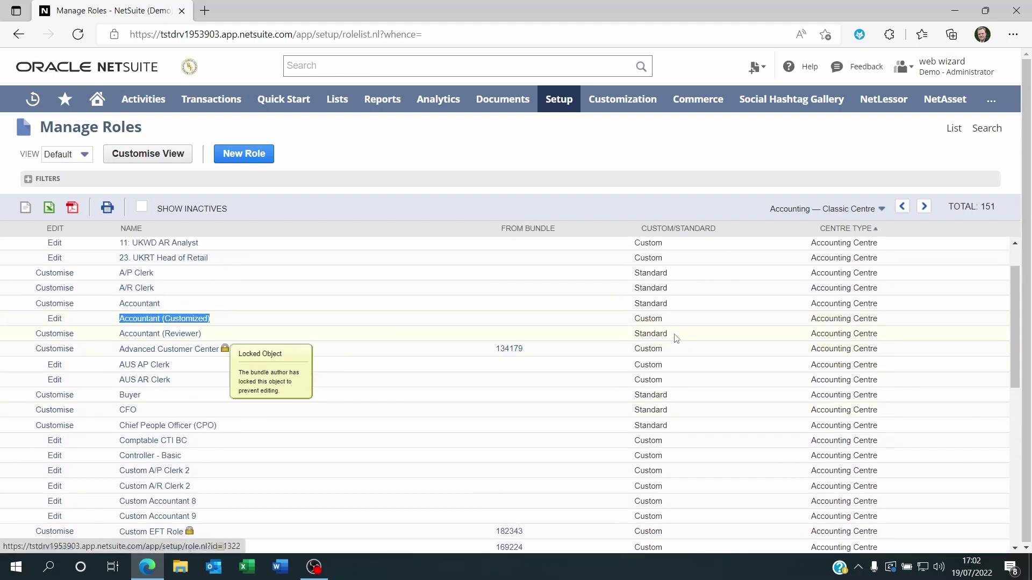
pyautogui.moveTo(809, 319); pyautogui.dragTo(880, 325)
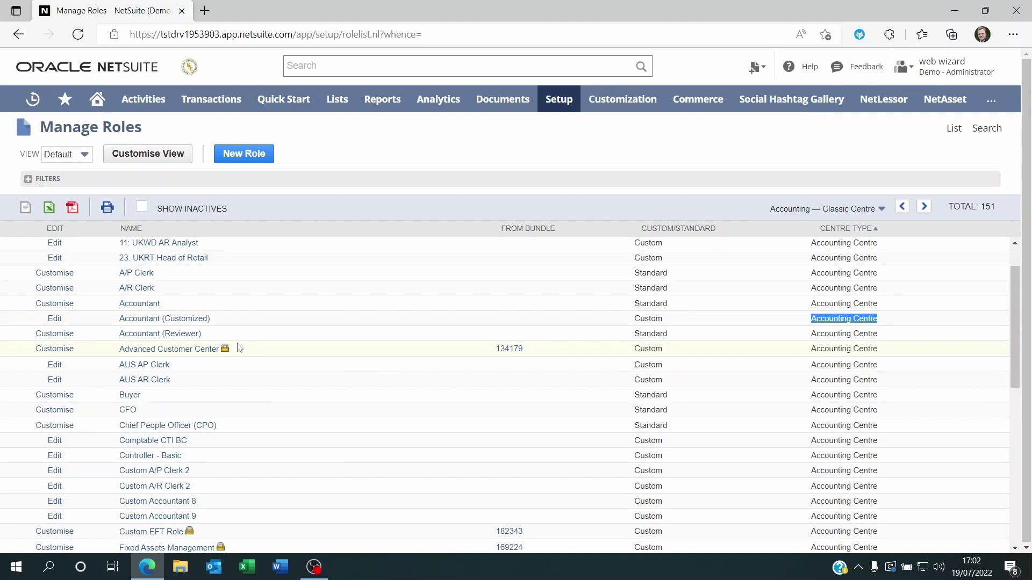
pyautogui.moveTo(225, 357)
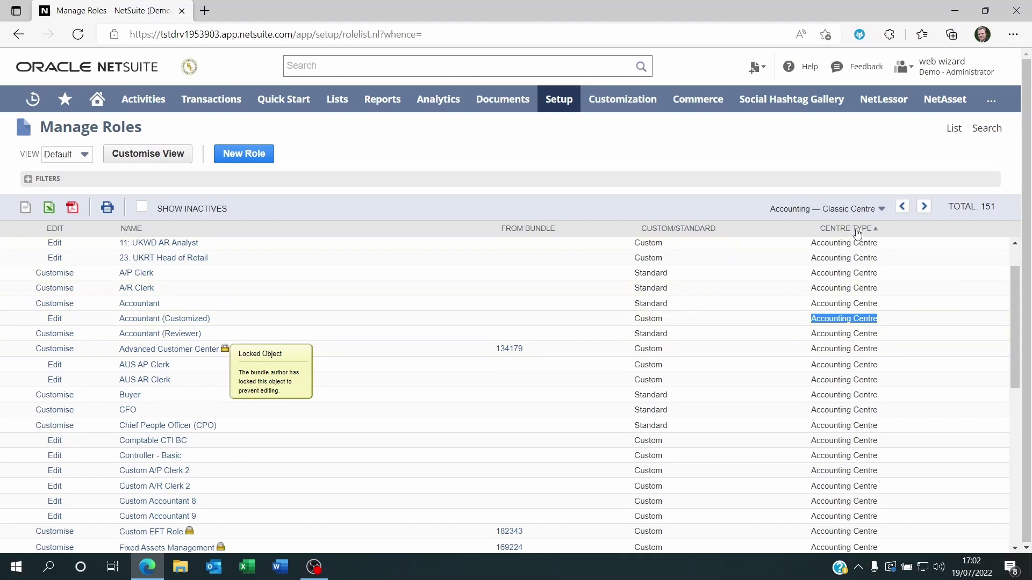
pyautogui.scroll(-8, 850, 337)
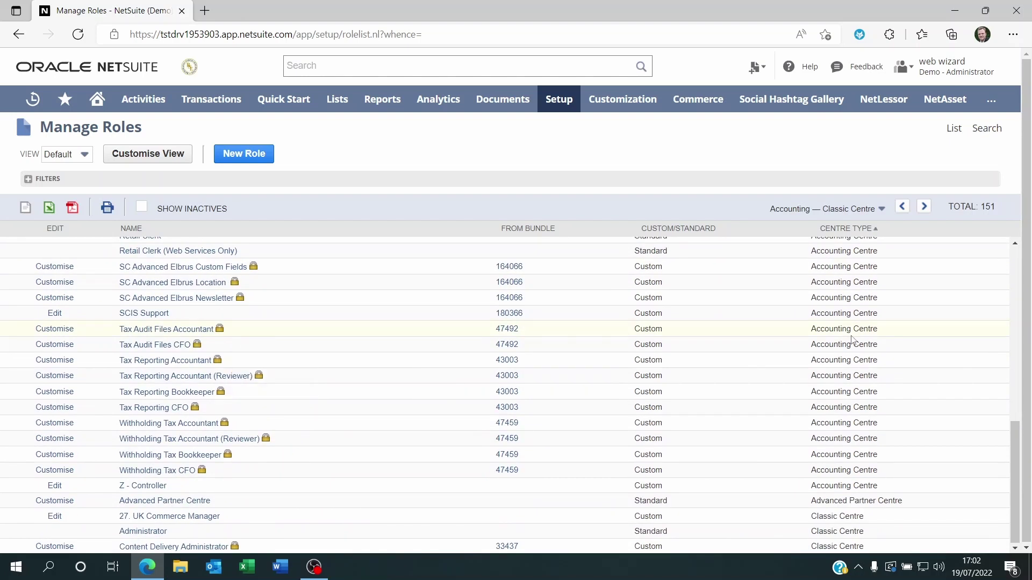
pyautogui.moveTo(173, 530); pyautogui.dragTo(119, 533)
pyautogui.moveTo(811, 531); pyautogui.dragTo(870, 535)
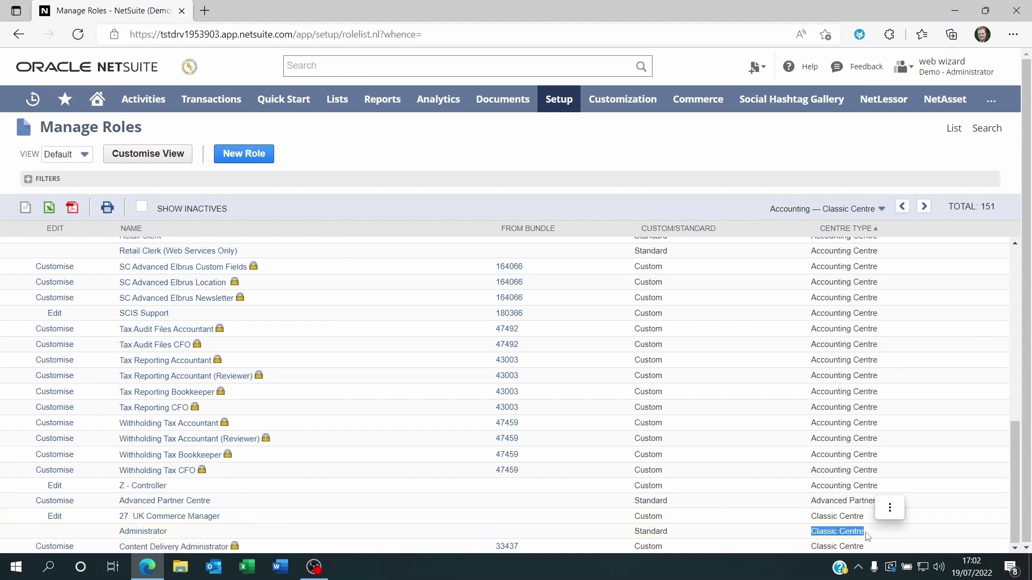
pyautogui.click(770, 147)
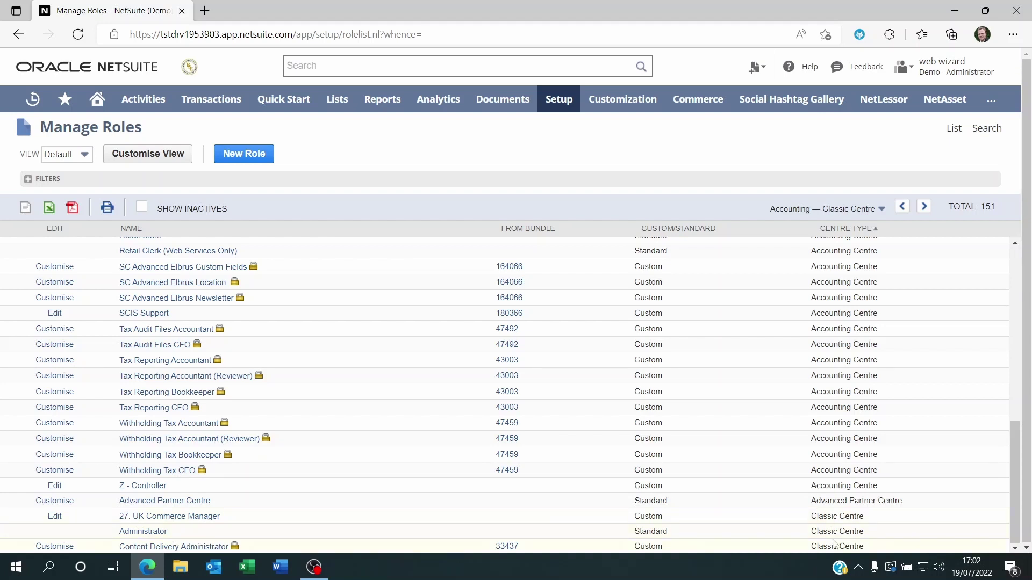
pyautogui.scroll(2, 807, 464)
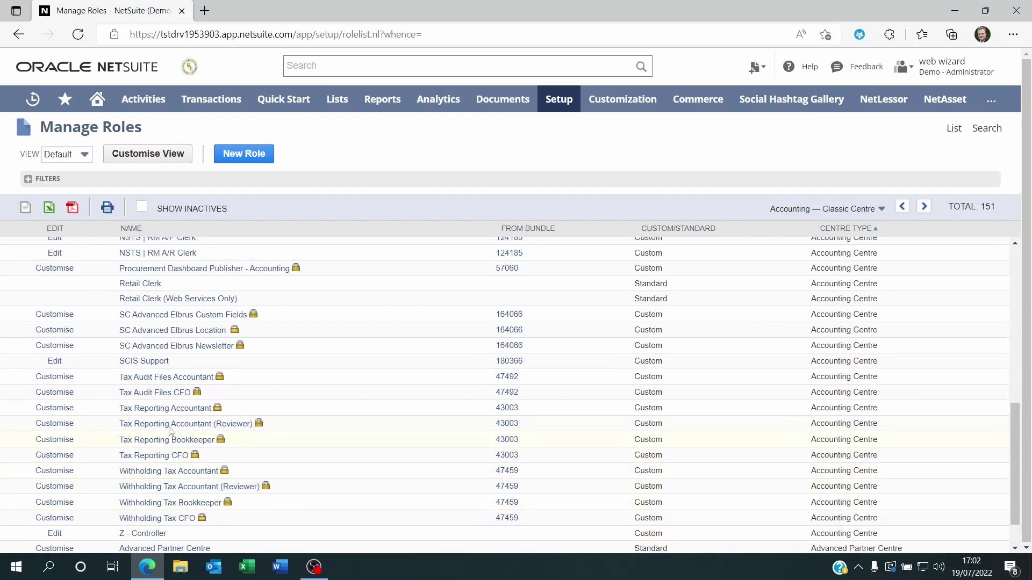
pyautogui.scroll(2, 753, 387)
pyautogui.scroll(6, 823, 331)
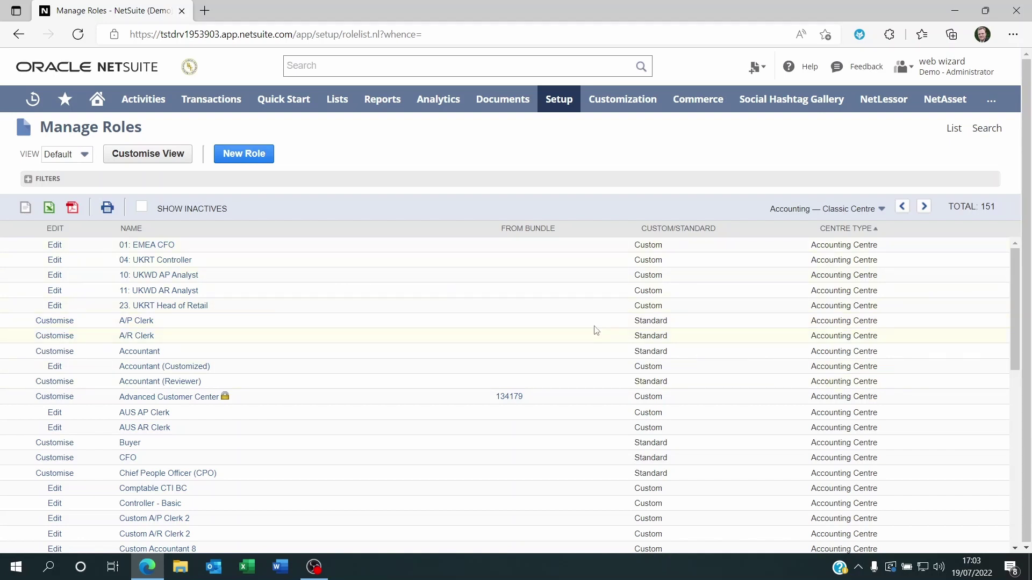
# - Return to the Home dashboard and briefly open, then close, the Personalize panel
pyautogui.click(97, 100)
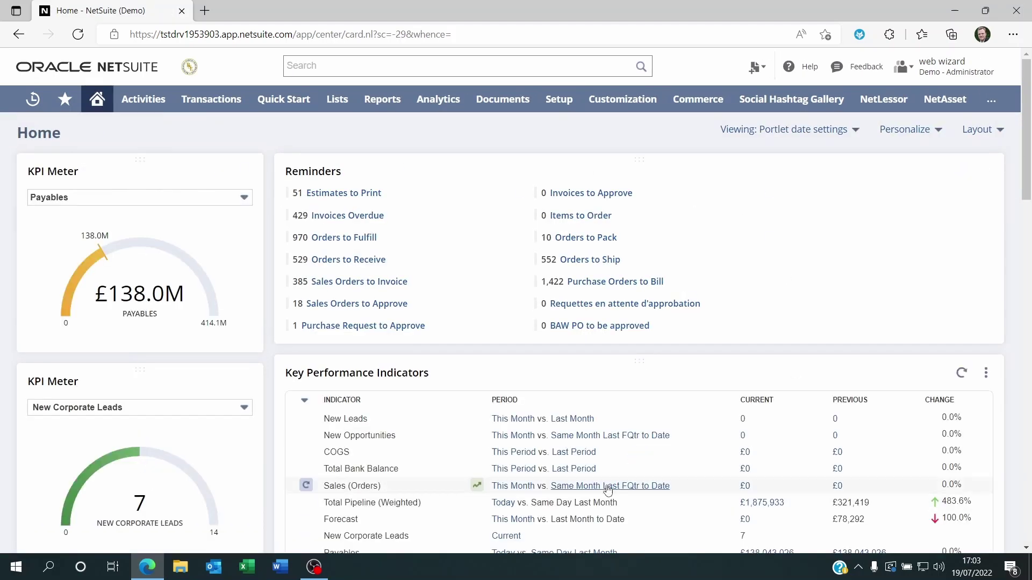
pyautogui.scroll(-5, 592, 408)
pyautogui.scroll(5, 752, 293)
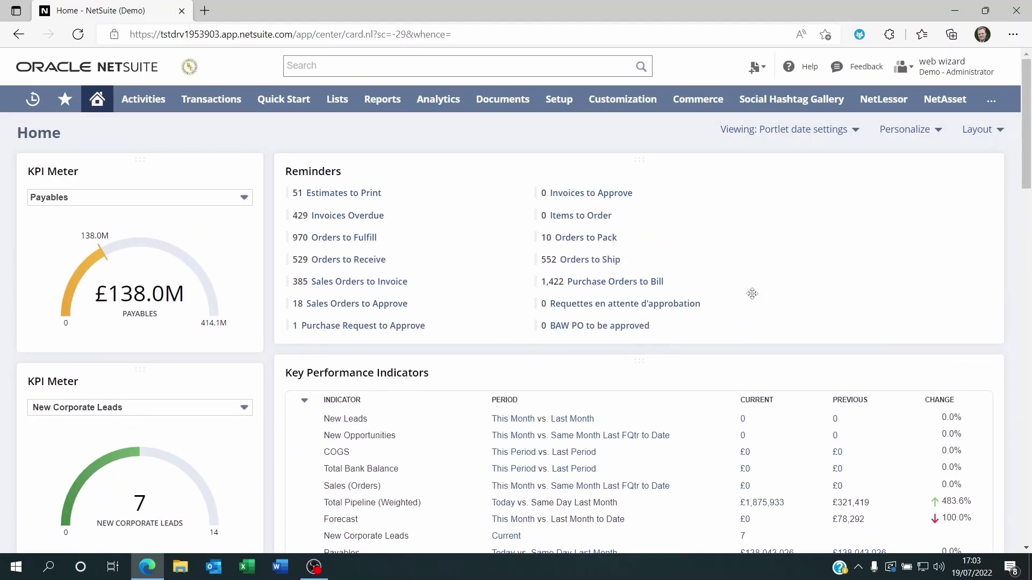
pyautogui.click(905, 131)
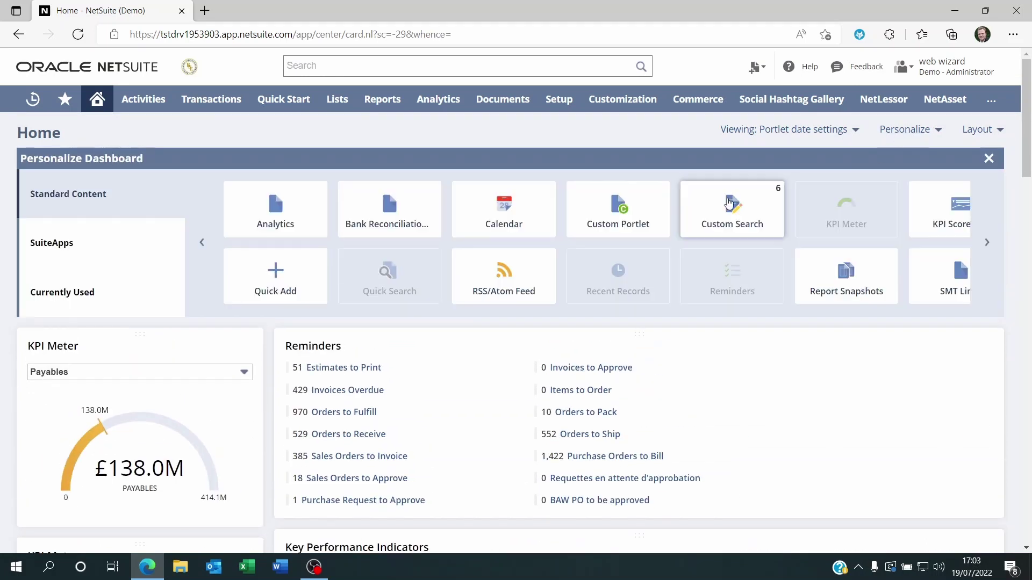
pyautogui.click(985, 348)
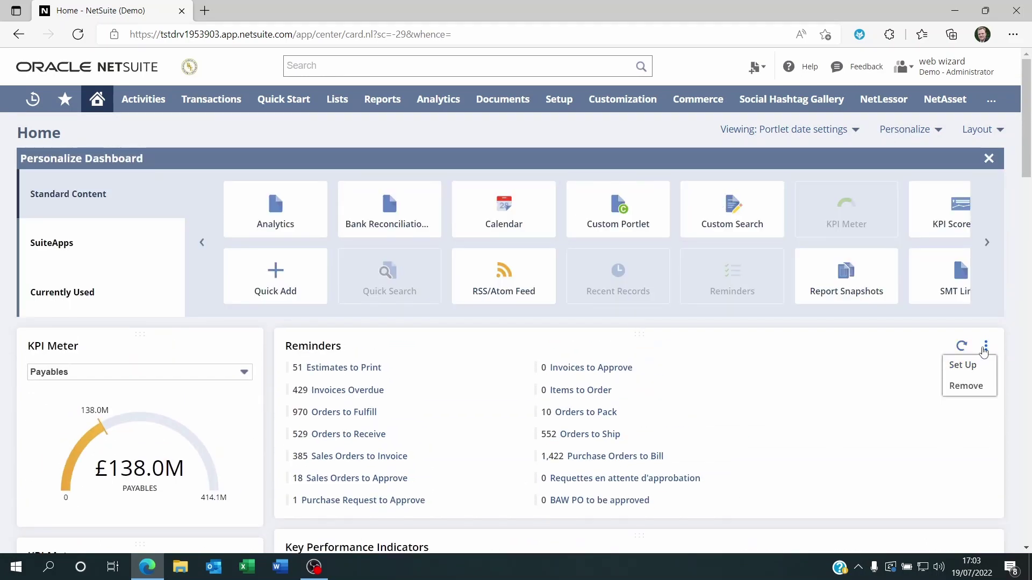
pyautogui.click(989, 158)
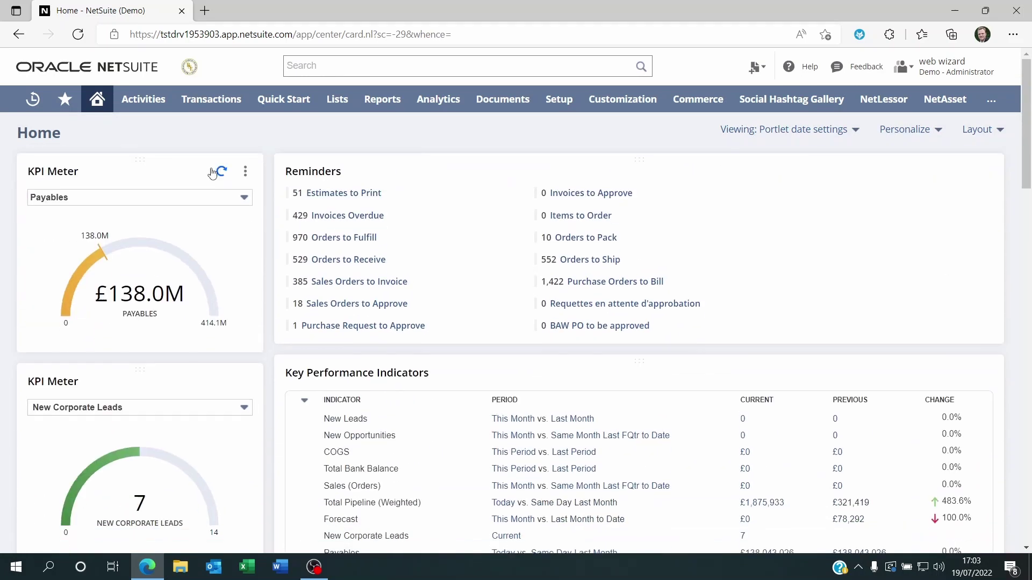
# - Look over the Activities, Transactions, Lists and Reports centre tabs
pyautogui.click(139, 108)
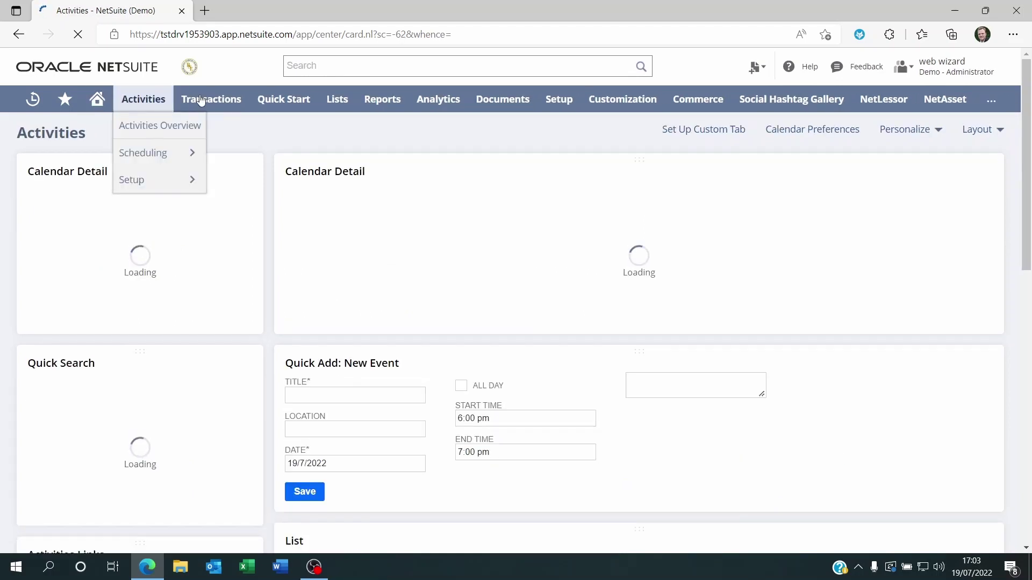
pyautogui.click(211, 101)
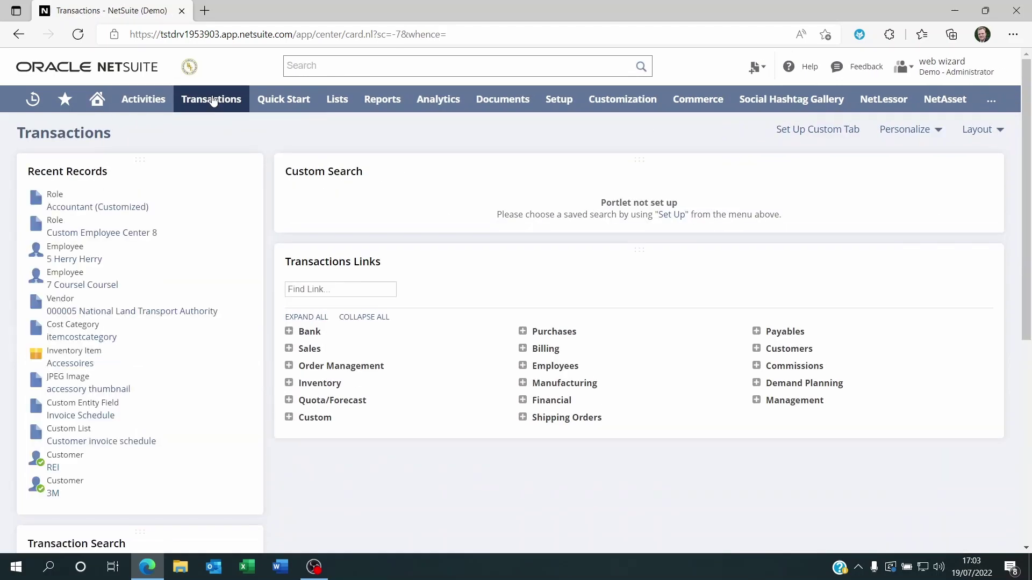
pyautogui.click(394, 103)
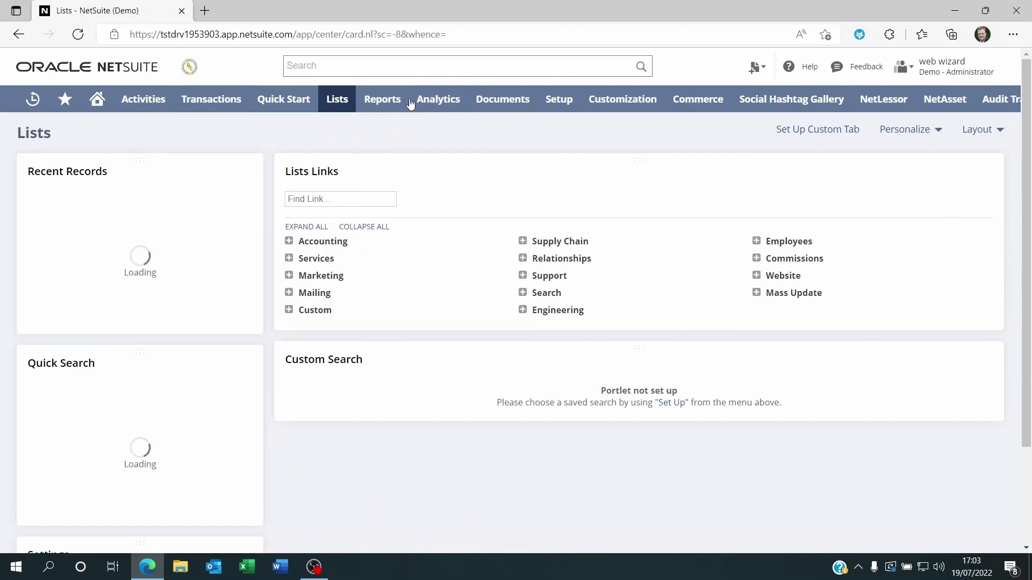
pyautogui.click(386, 101)
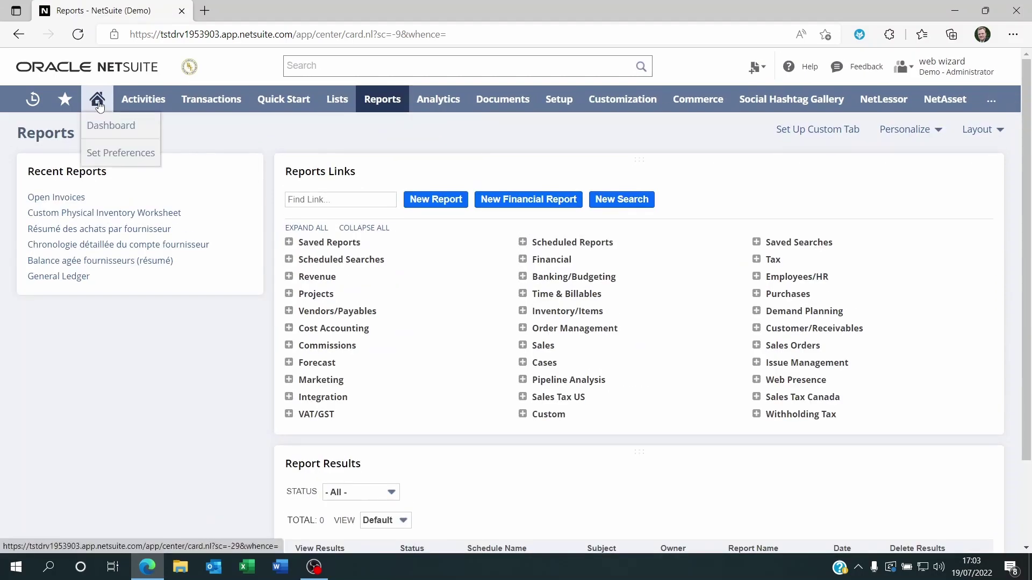
# - Go back to Home and scroll down to the Settings portlet's Publish Dashboard link
pyautogui.click(98, 104)
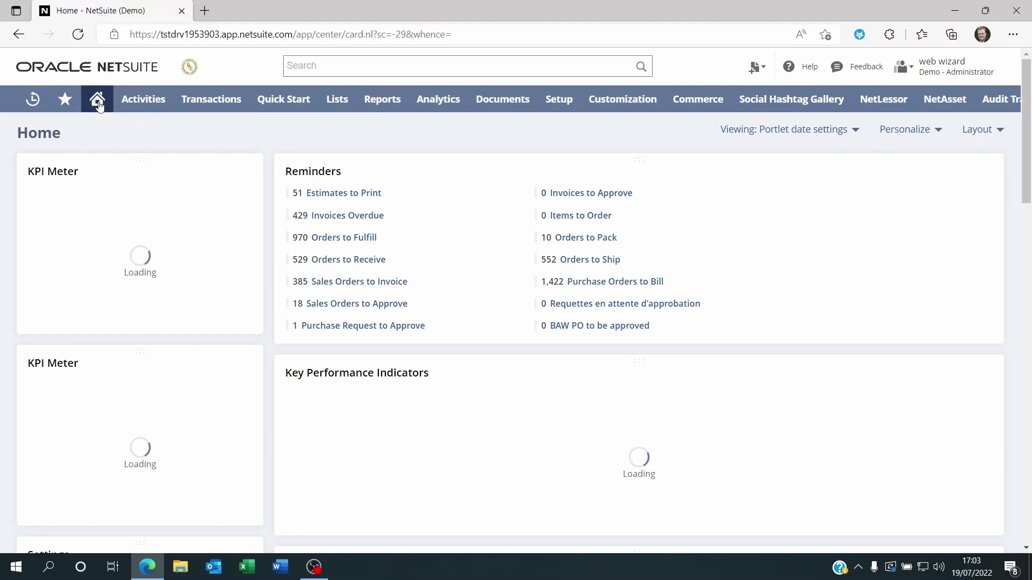
pyautogui.moveTo(120, 258)
pyautogui.scroll(-7, 119, 258)
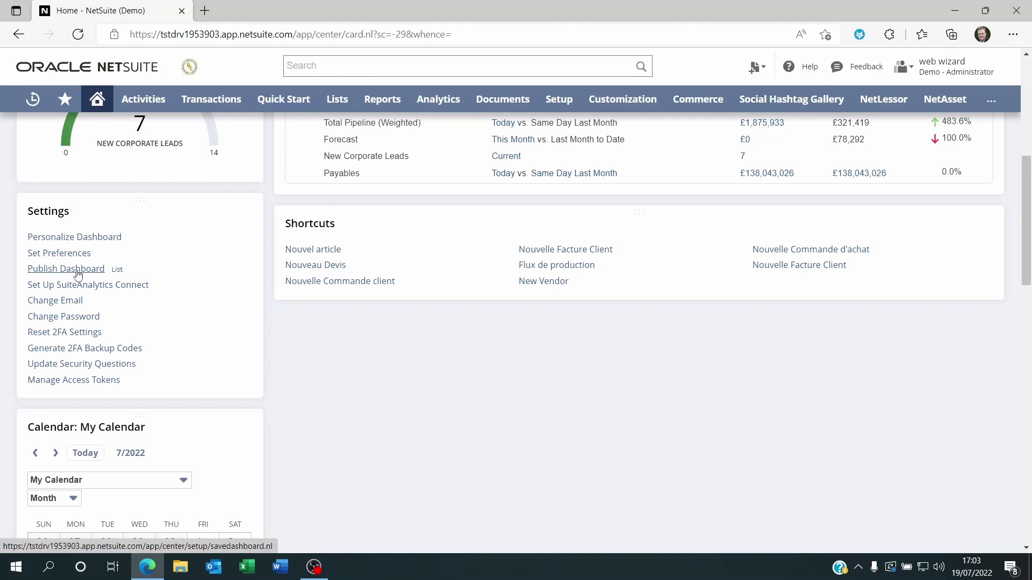
# - Open the Accountant (Customized) role from the roles list for editing
pyautogui.moveTo(559, 102)
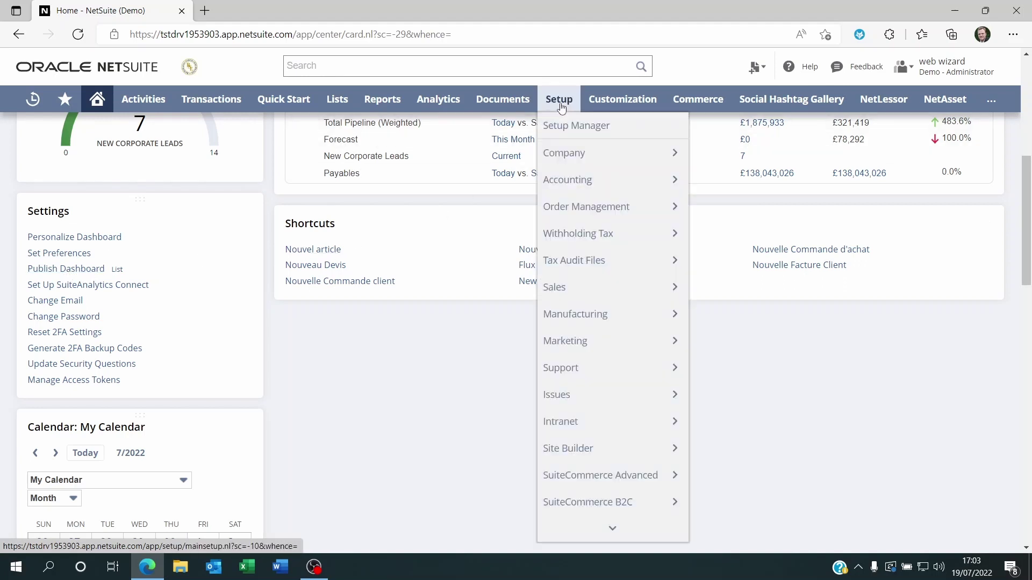
pyautogui.scroll(-4, 565, 472)
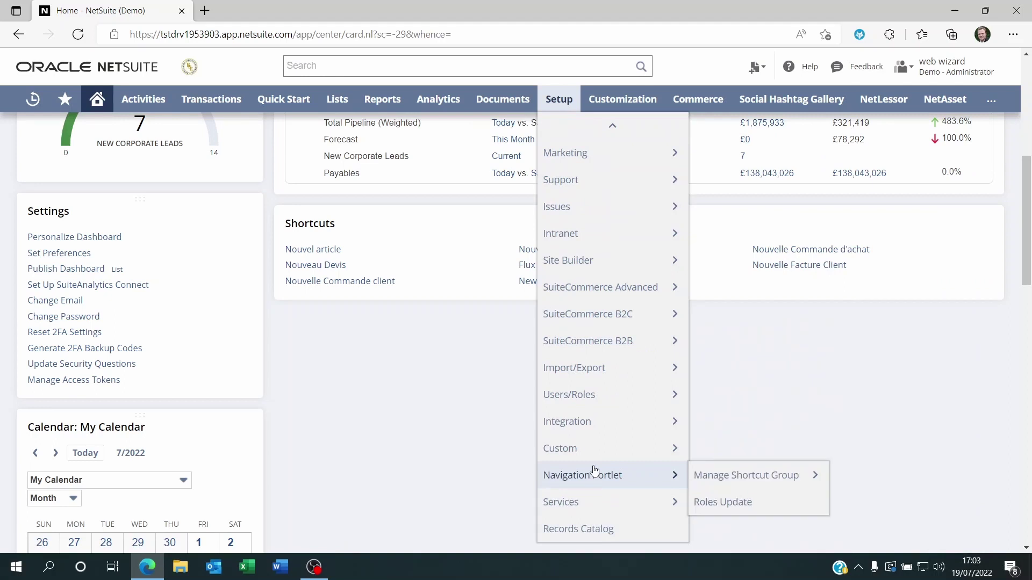
pyautogui.moveTo(591, 401)
pyautogui.rightClick(734, 378)
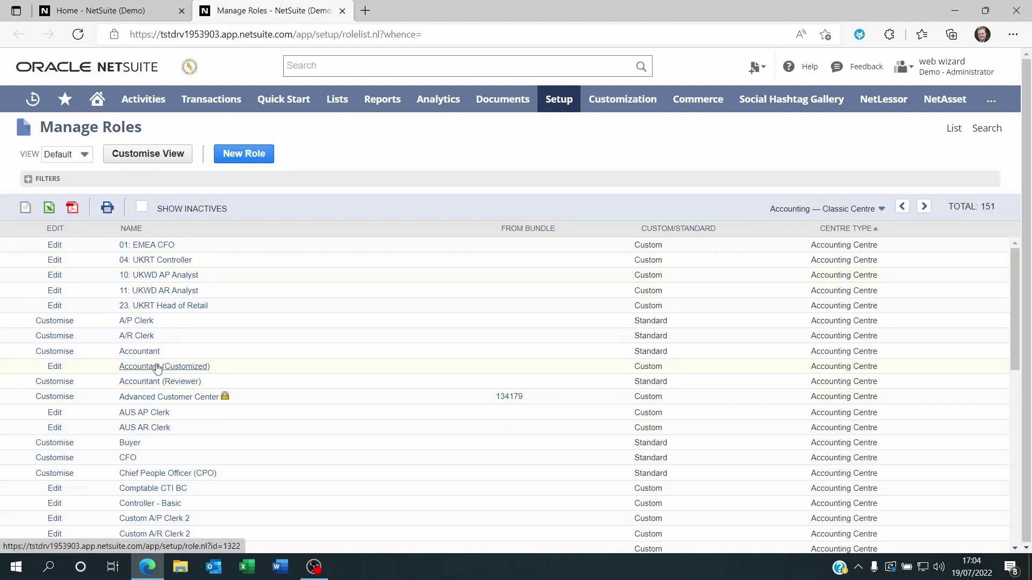
pyautogui.click(67, 367)
# - Add the Publish Dashboards permission at Full under Setup permissions, then close the tab
pyautogui.scroll(-2, 263, 382)
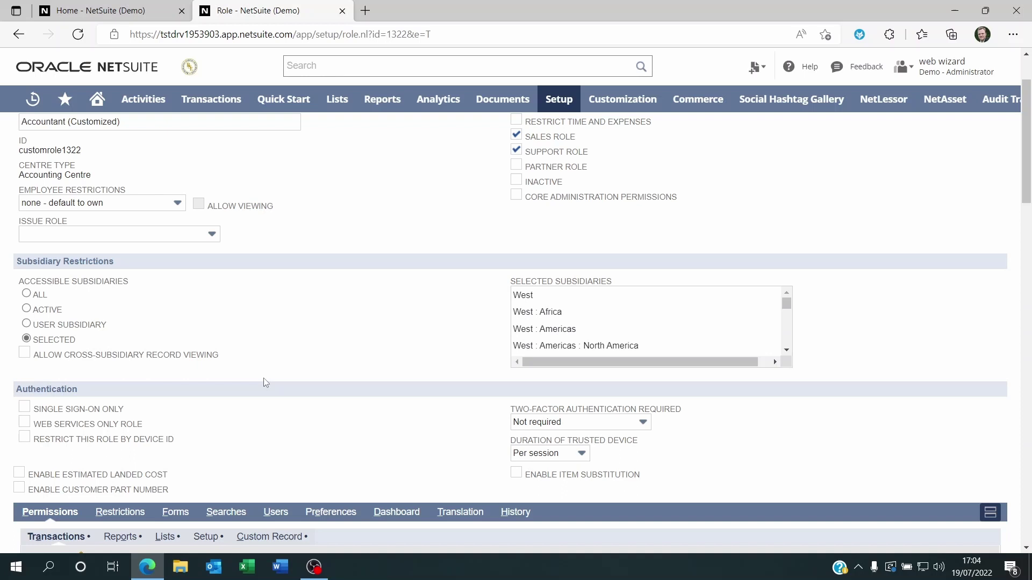
pyautogui.scroll(-3, 265, 317)
pyautogui.click(207, 357)
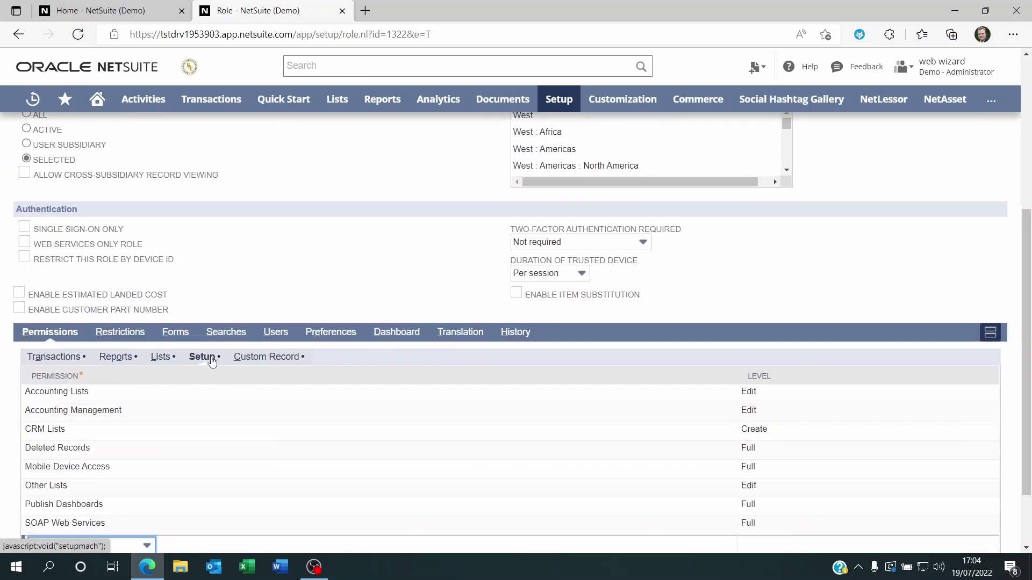
pyautogui.scroll(-1, 257, 364)
pyautogui.scroll(-1, 257, 363)
pyautogui.click(262, 452)
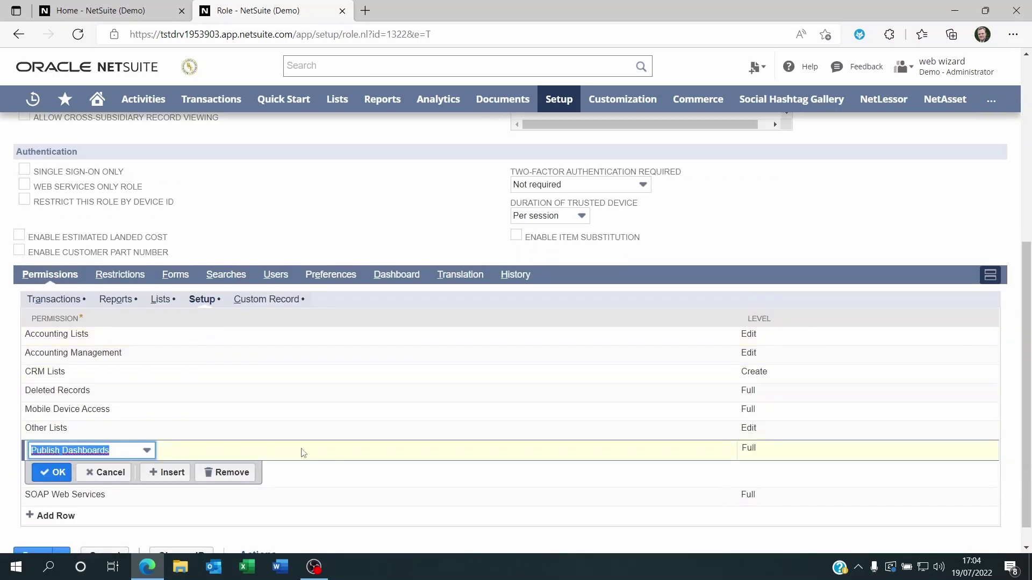
pyautogui.click(104, 472)
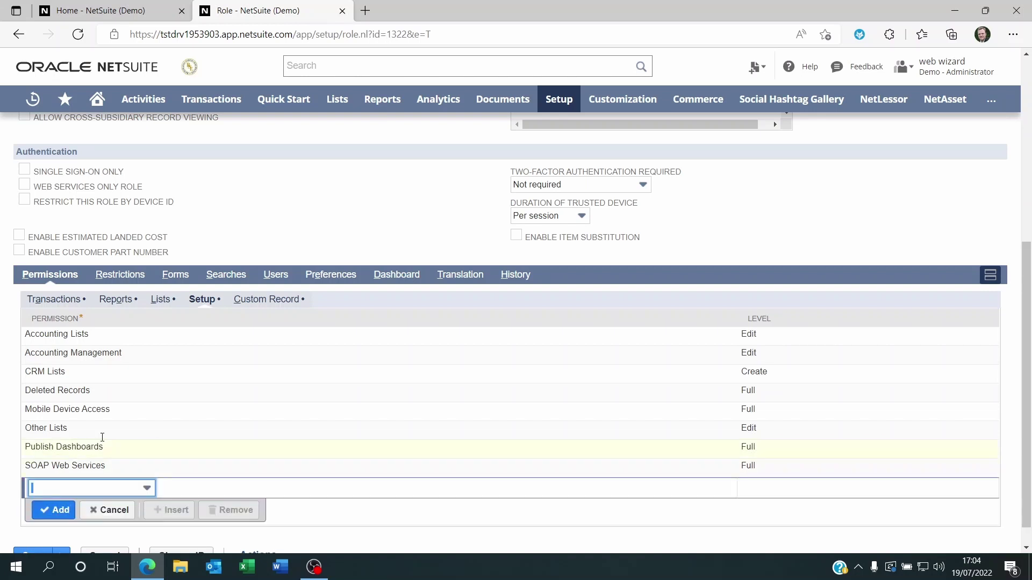
pyautogui.scroll(6, 102, 437)
pyautogui.click(342, 11)
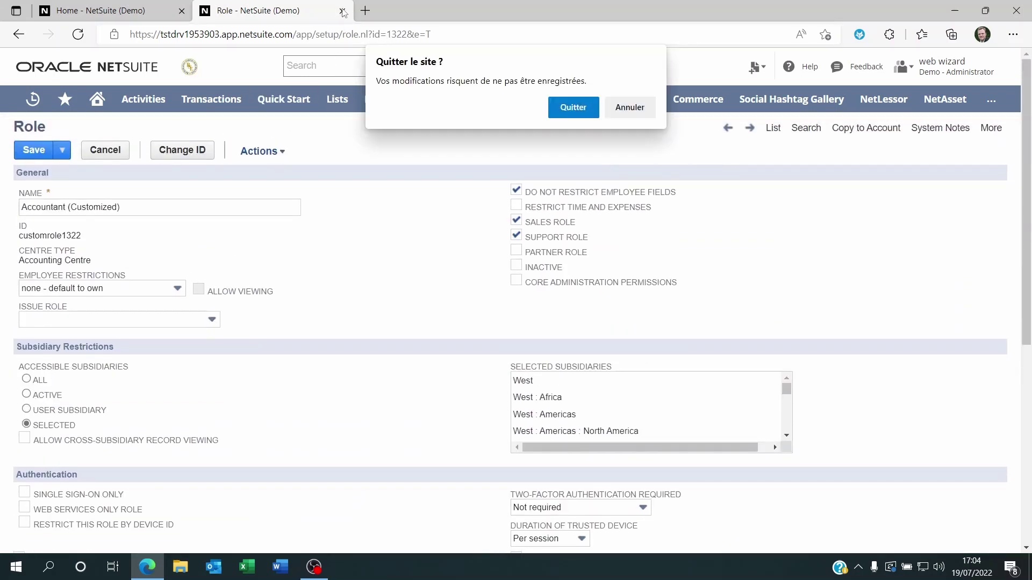
# - Discard the role edits and open the Publish Dashboard form from the Settings portlet
pyautogui.click(573, 108)
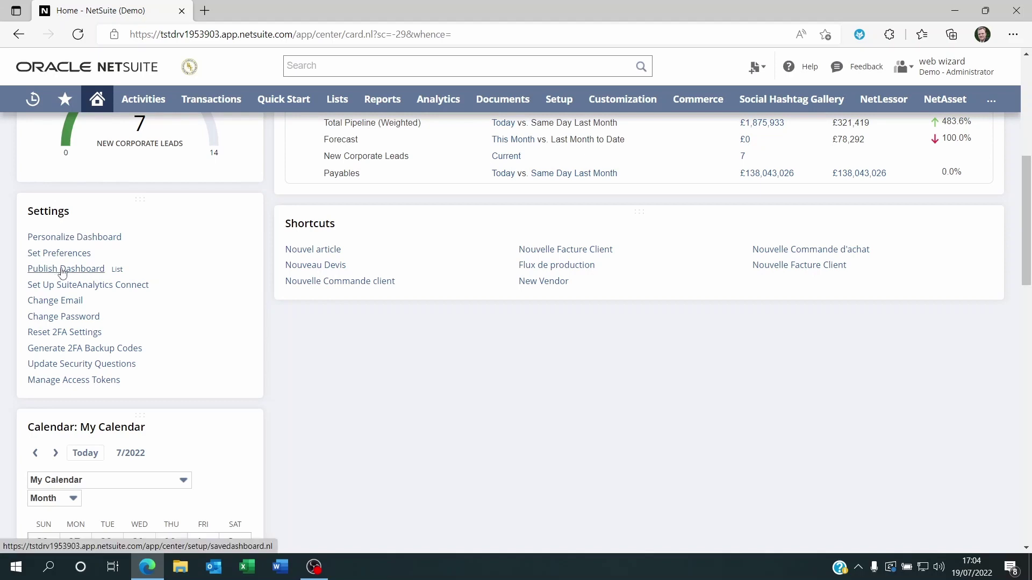
pyautogui.scroll(-1, 220, 201)
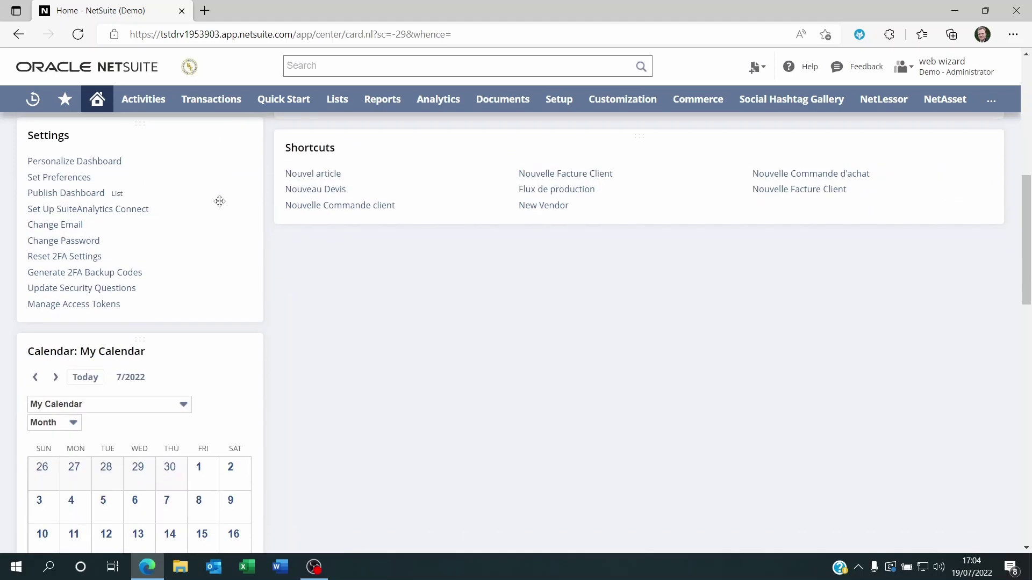
pyautogui.click(65, 195)
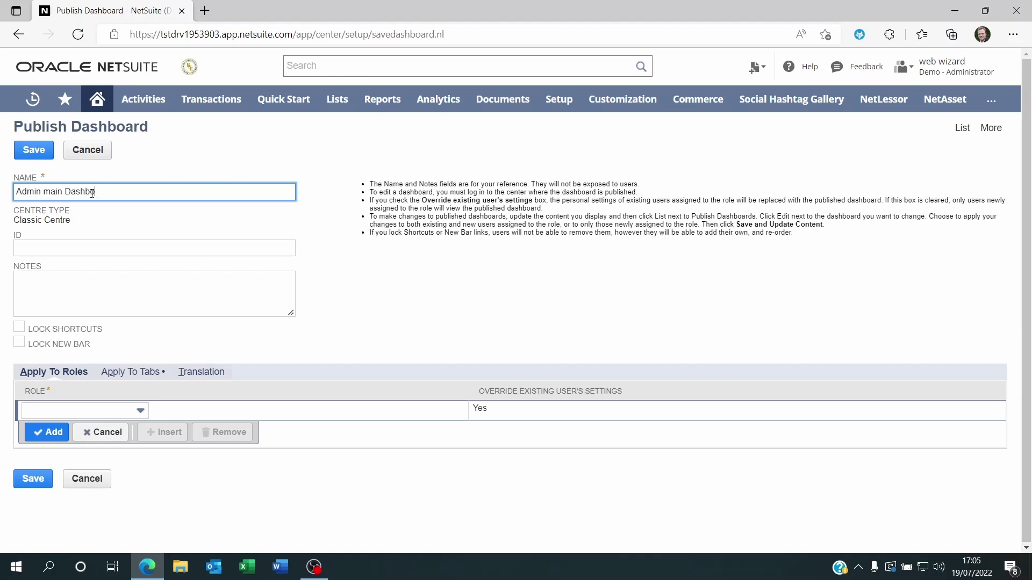
# - Finish the name 'Admin main Dashboard', then read the Lock Shortcuts and Lock New Bar help
pyautogui.write('ard')
pyautogui.click(65, 329)
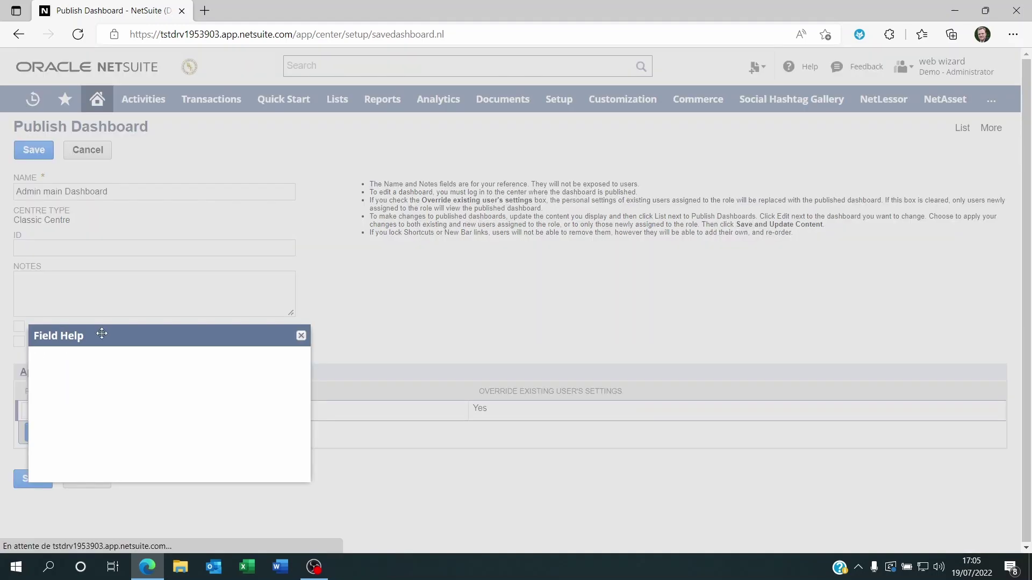
pyautogui.moveTo(102, 333); pyautogui.dragTo(415, 226)
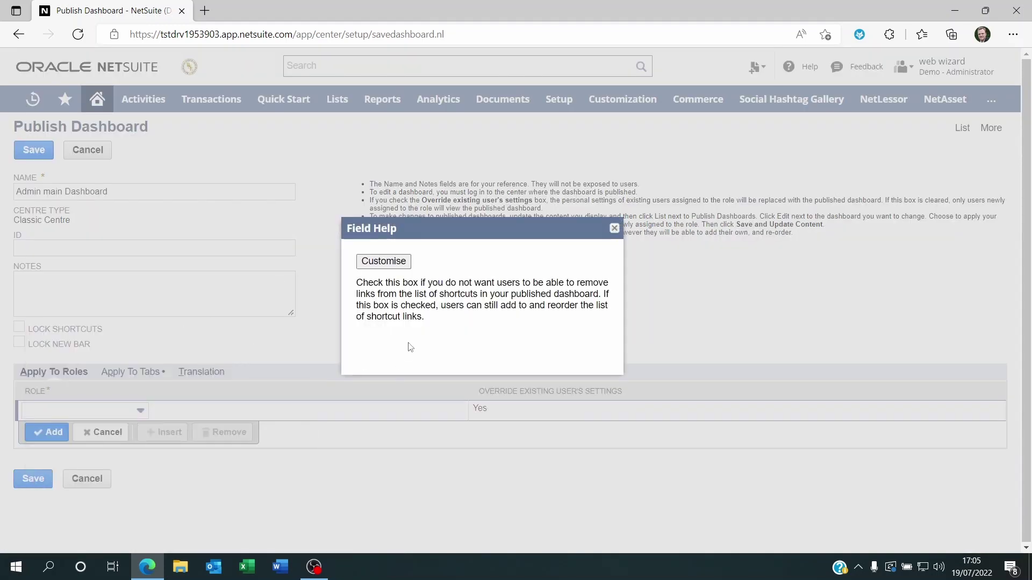
pyautogui.click(614, 229)
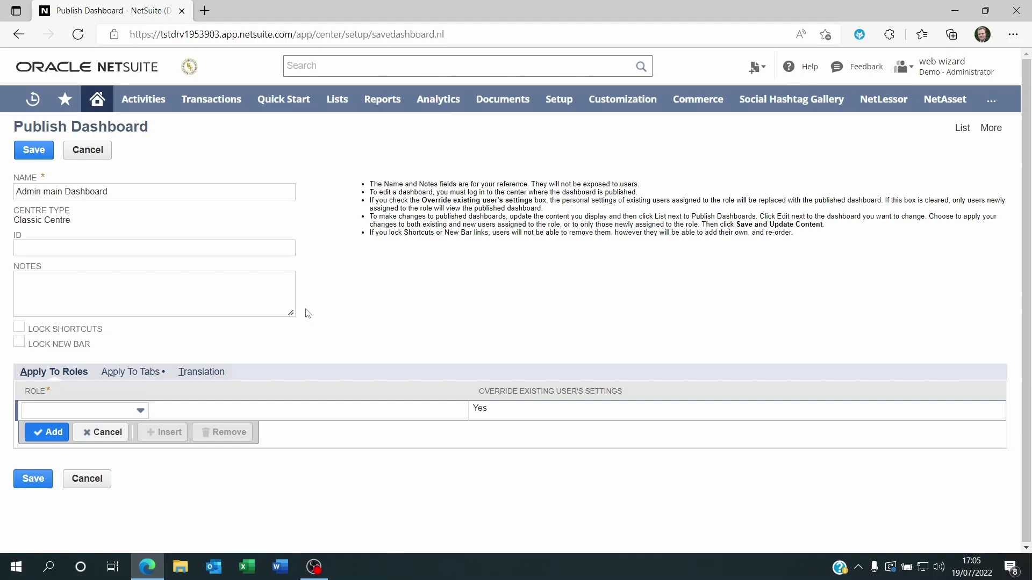
pyautogui.click(59, 344)
pyautogui.moveTo(229, 347); pyautogui.dragTo(439, 269)
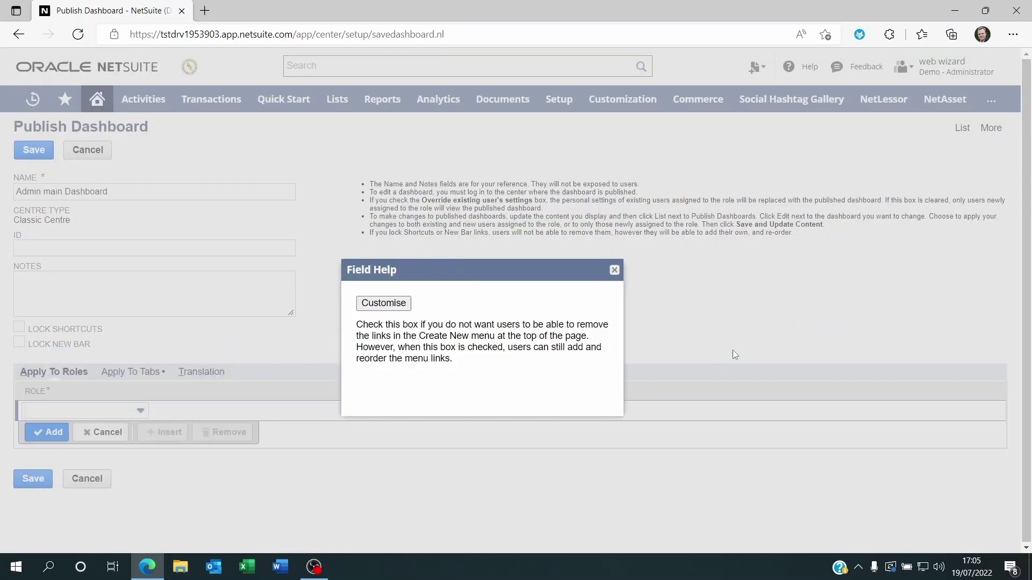
pyautogui.click(613, 271)
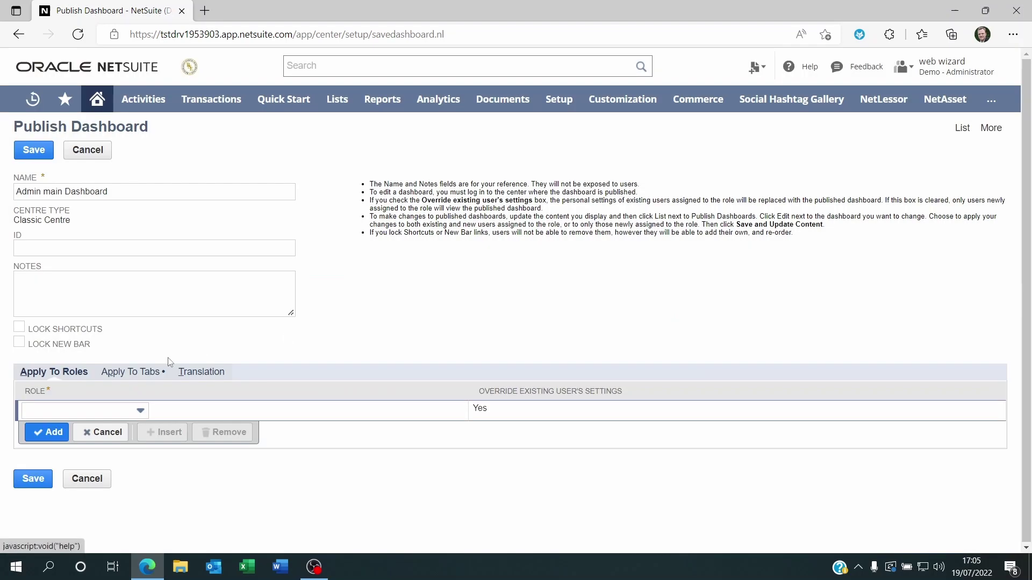
# - Add Administrator under Apply To Roles with Override Existing User's Settings enabled
pyautogui.click(86, 411)
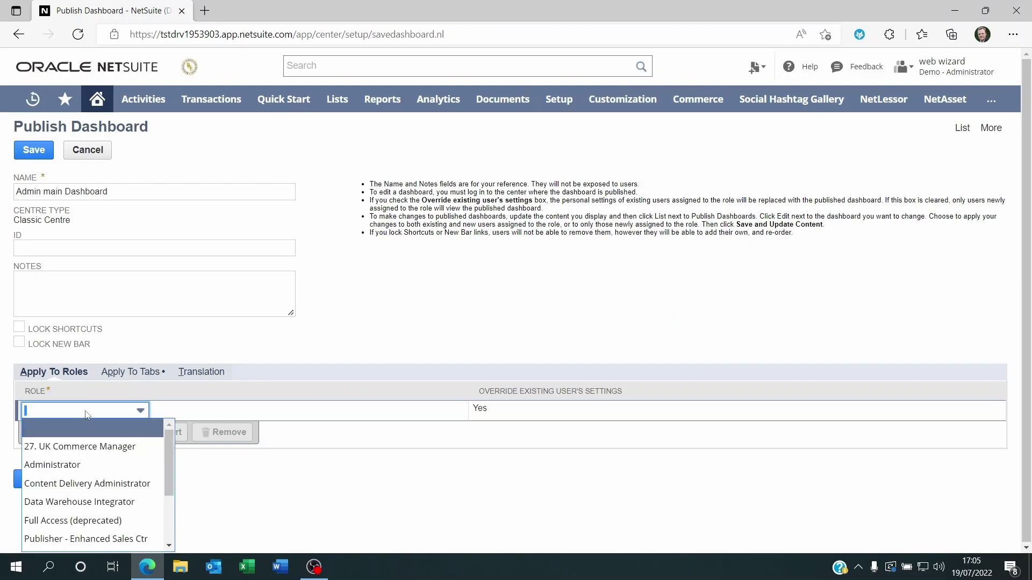
pyautogui.scroll(-2, 86, 474)
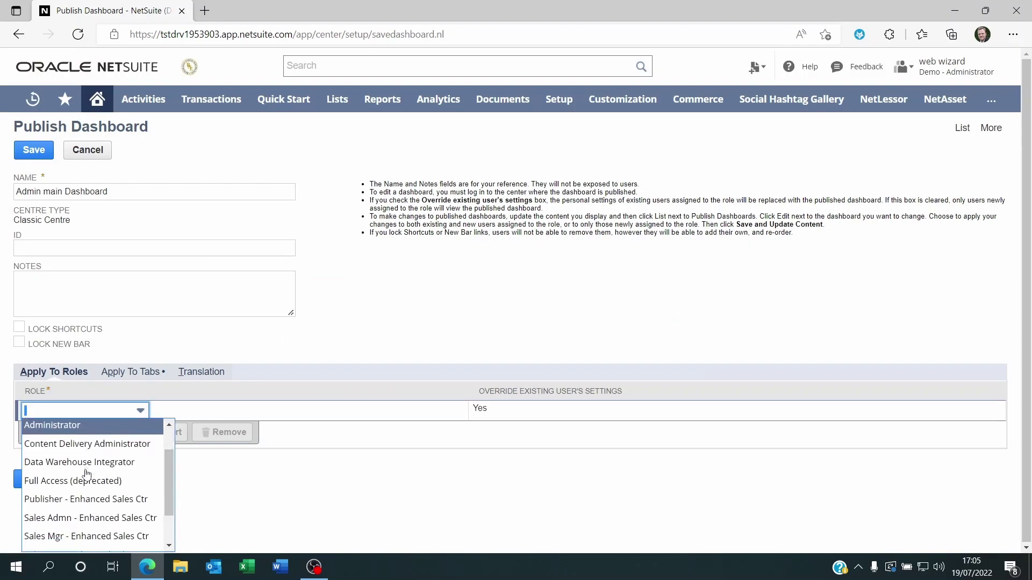
pyautogui.scroll(-2, 86, 474)
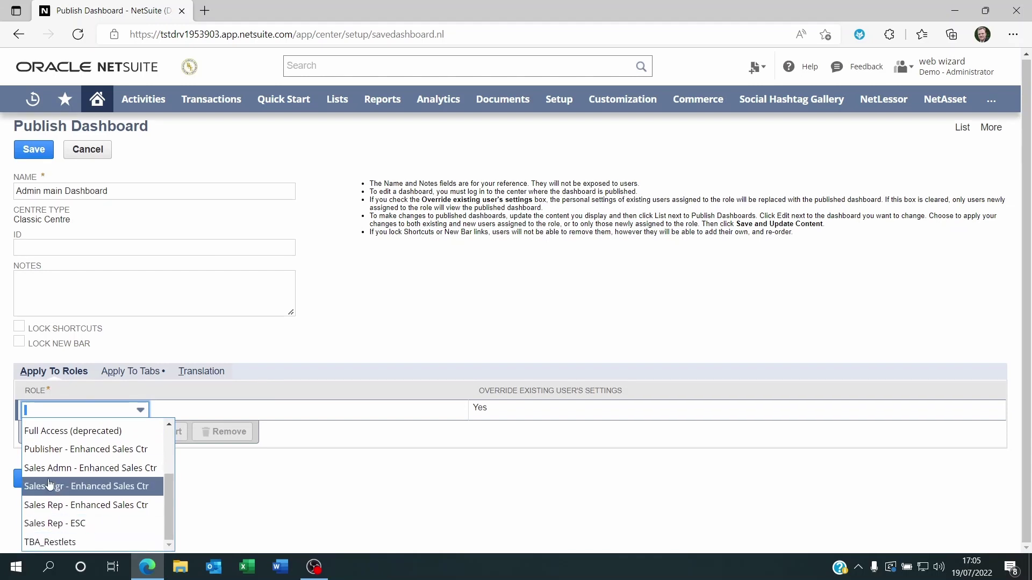
pyautogui.scroll(4, 49, 486)
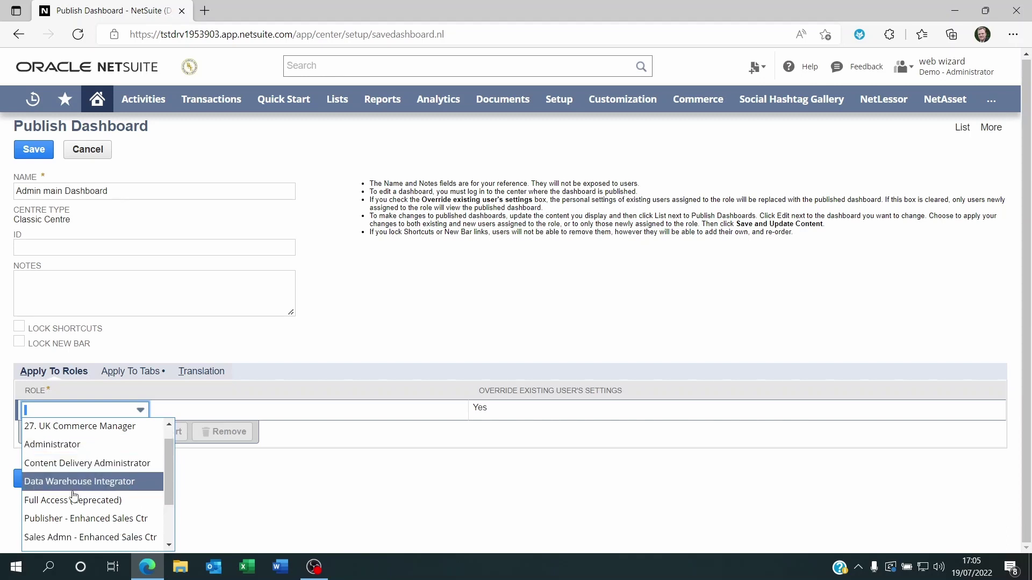
pyautogui.click(86, 447)
pyautogui.click(421, 328)
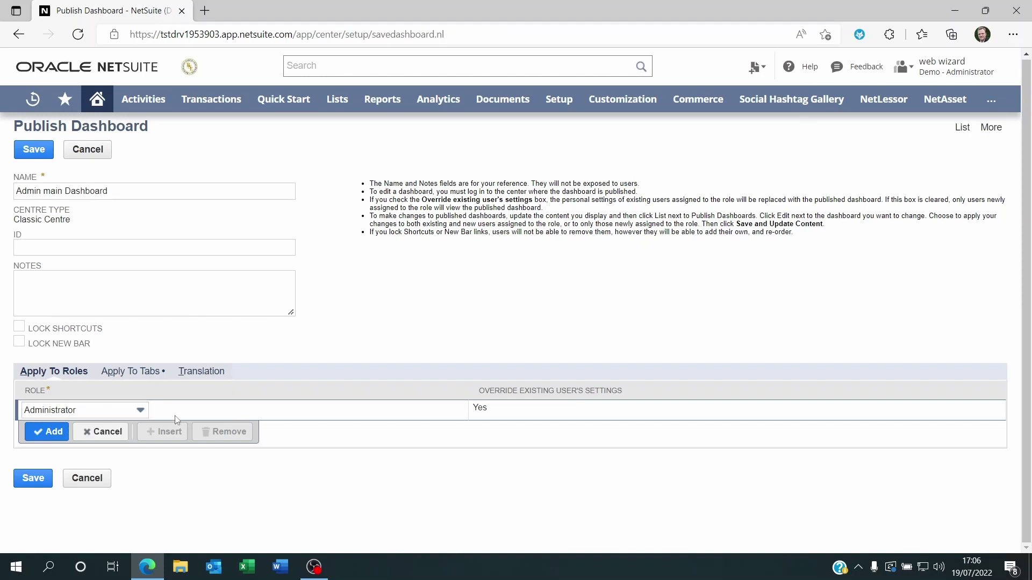
pyautogui.click(483, 415)
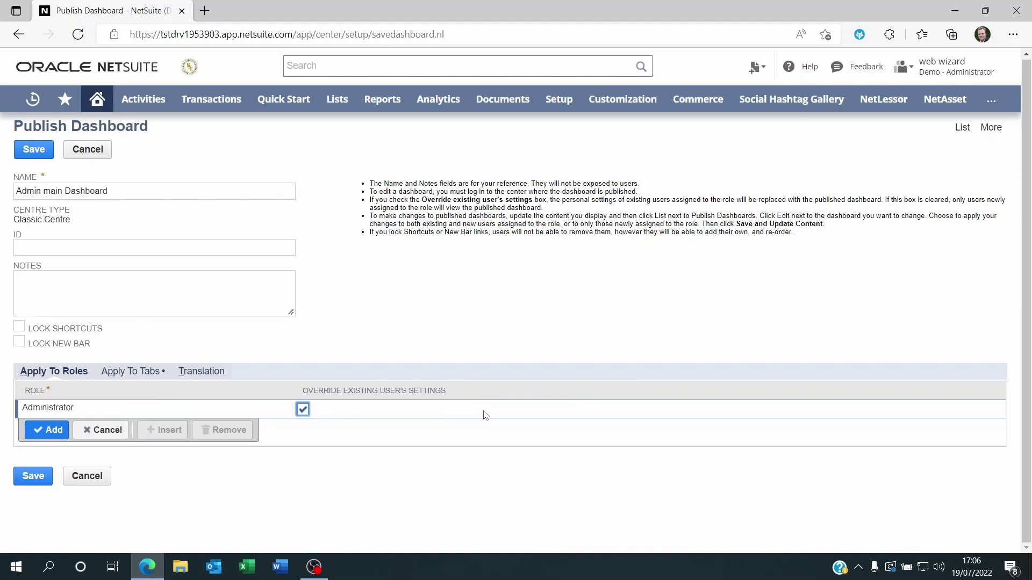
pyautogui.click(302, 412)
pyautogui.click(53, 432)
# - Tick Apply for the Home and Transactions tabs in Apply To Tabs
pyautogui.click(131, 374)
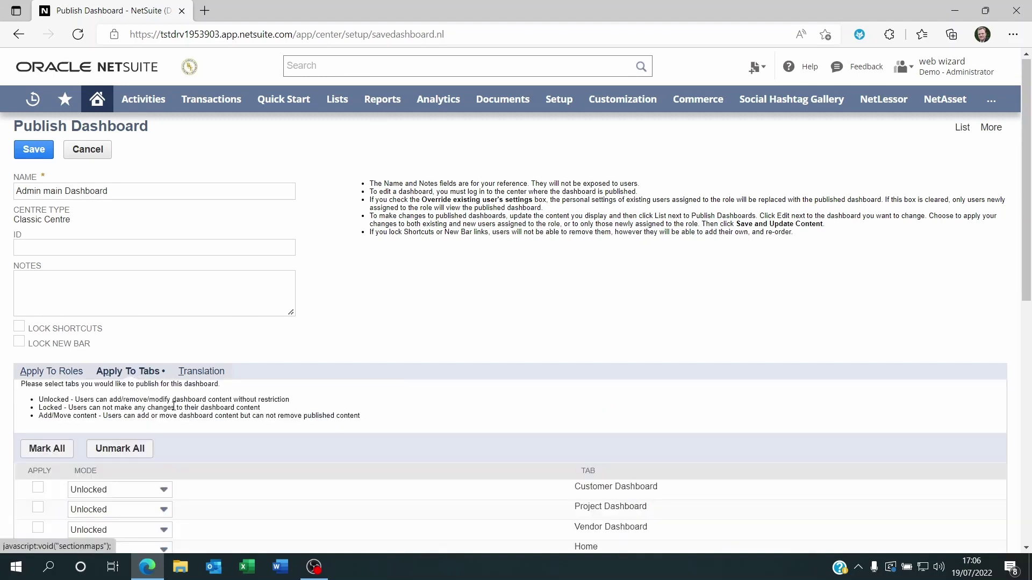
pyautogui.scroll(-1, 219, 426)
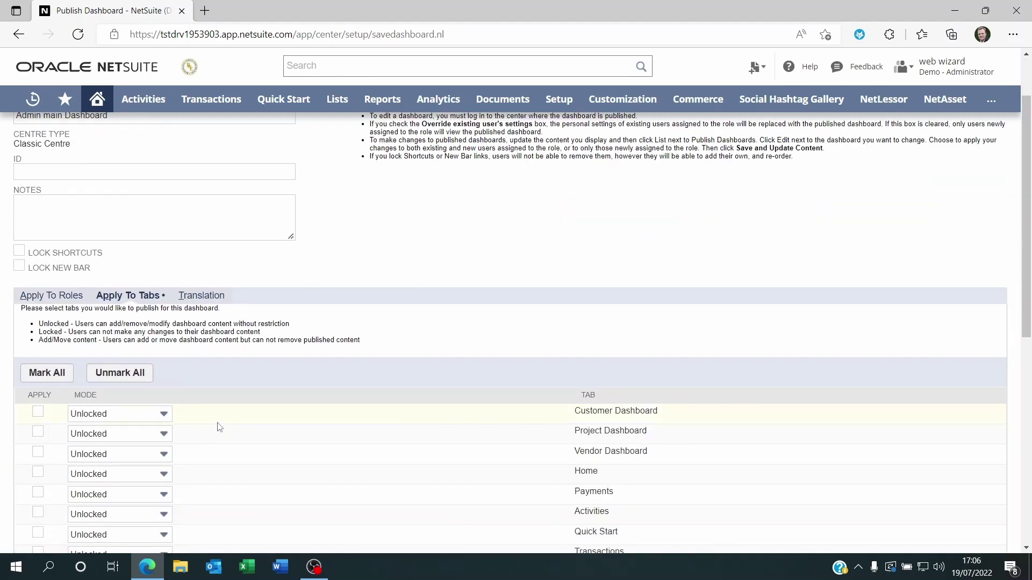
pyautogui.click(38, 472)
pyautogui.scroll(-1, 127, 465)
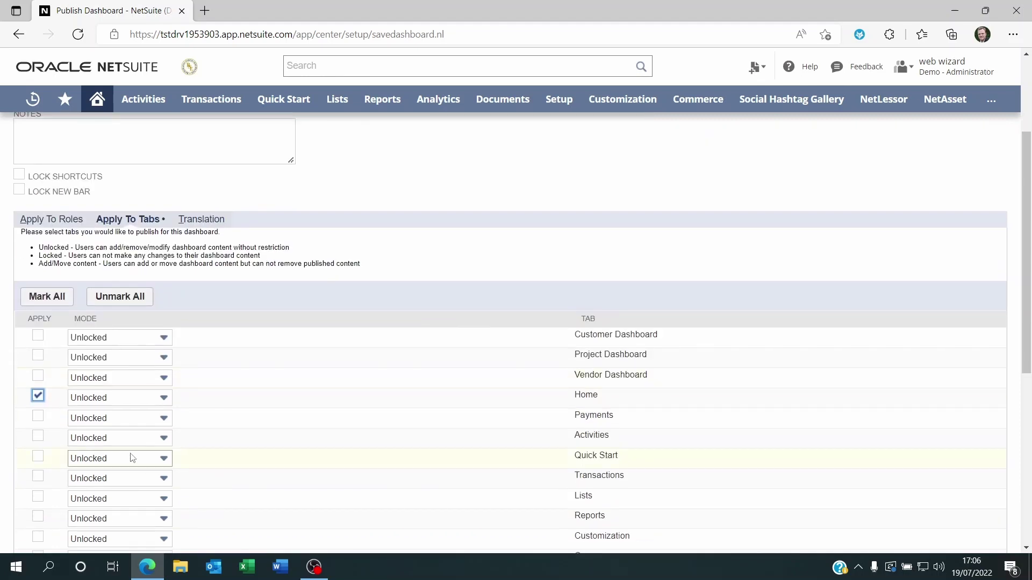
pyautogui.click(38, 477)
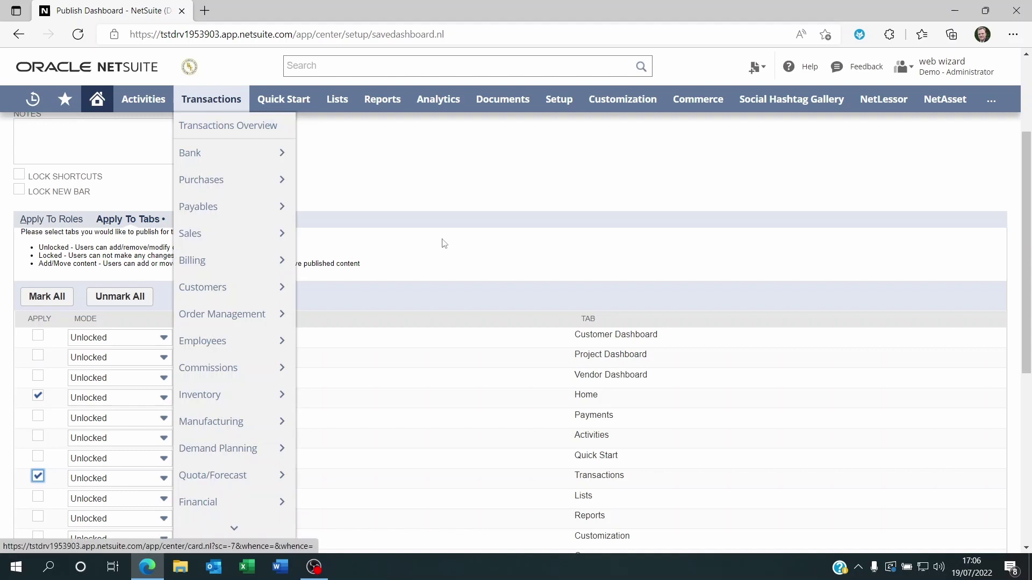
# - Set the Home tab's mode to Locked
pyautogui.click(110, 398)
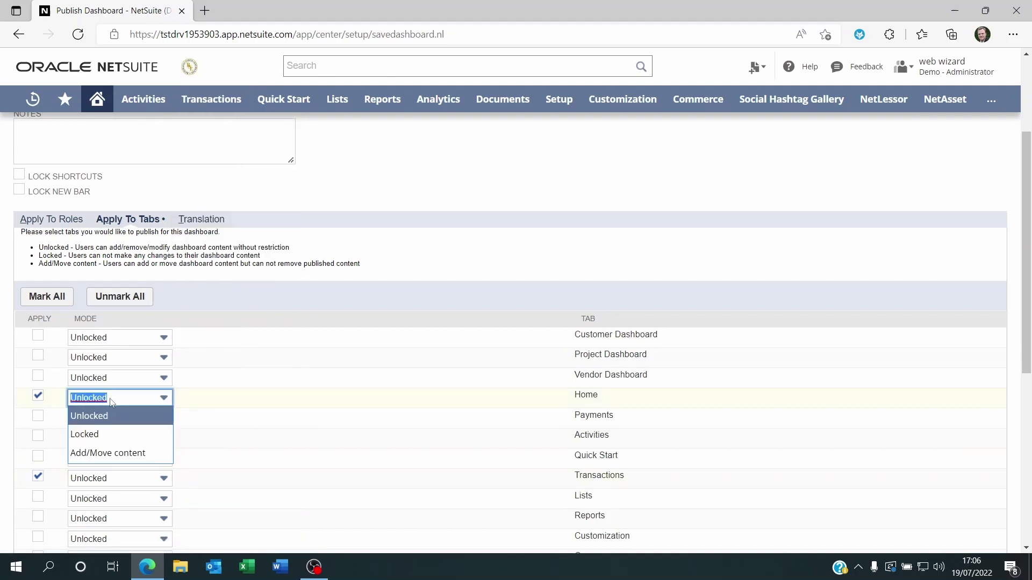
pyautogui.click(108, 436)
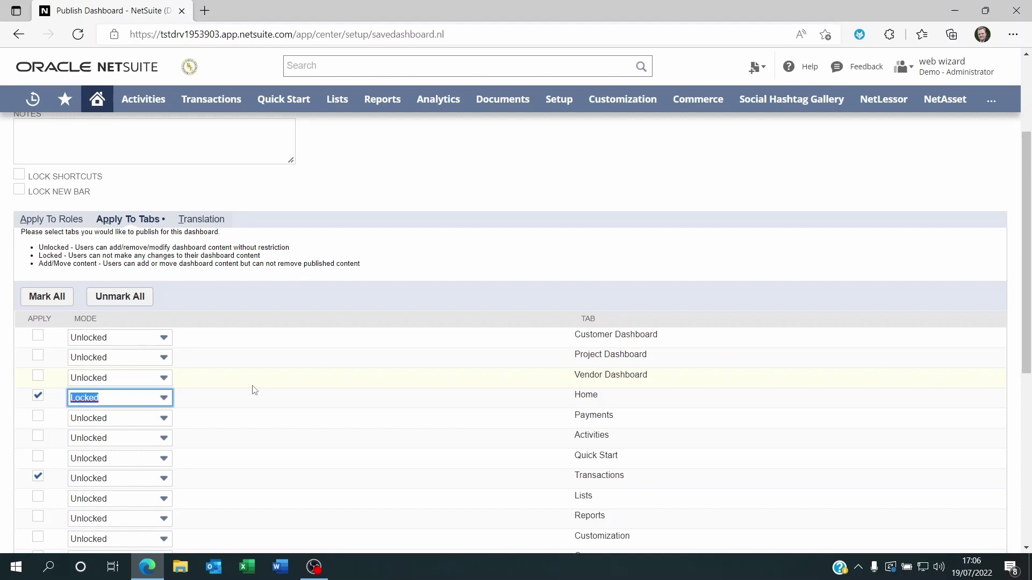
pyautogui.click(163, 398)
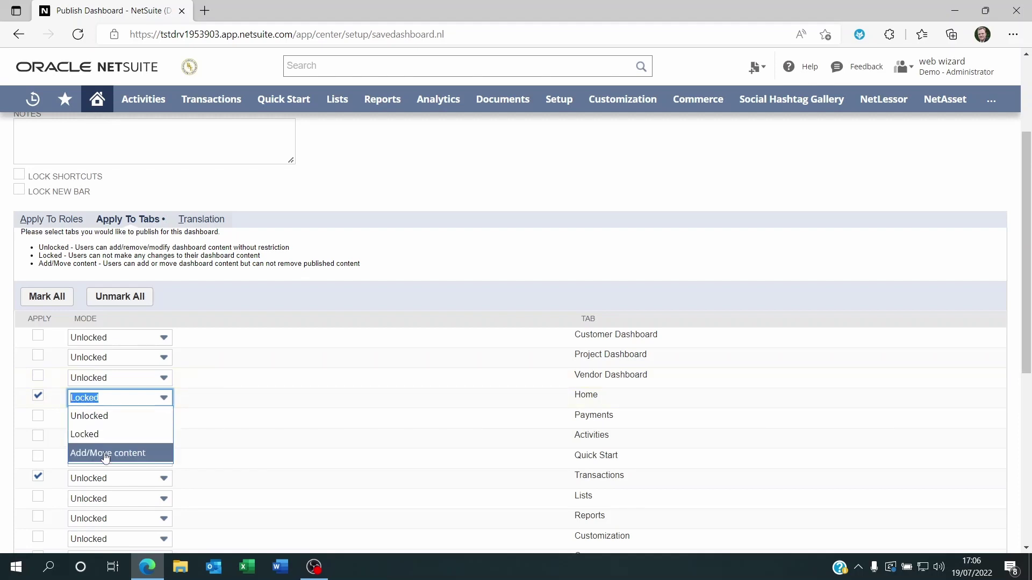
pyautogui.click(473, 256)
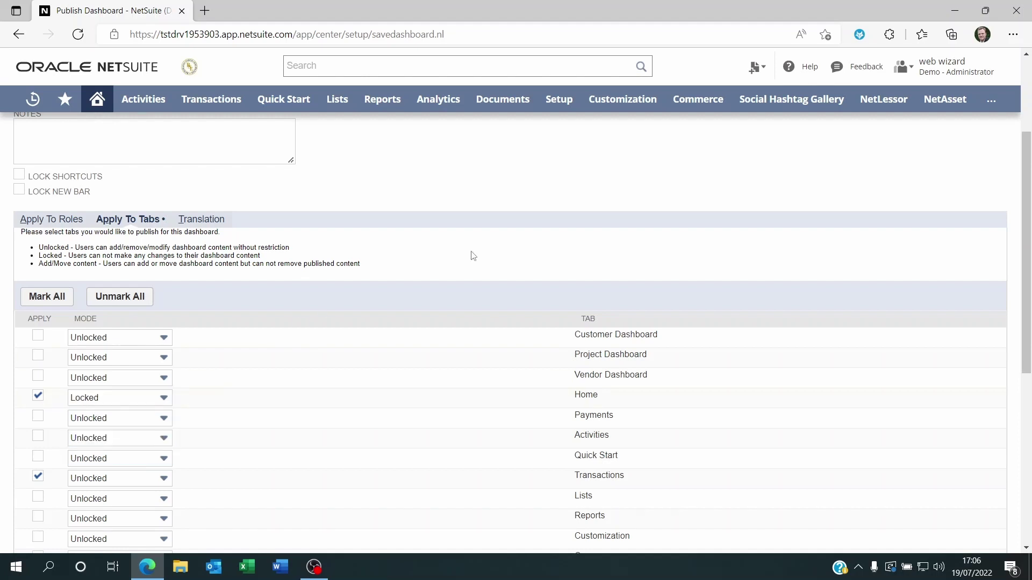
pyautogui.scroll(3, 131, 398)
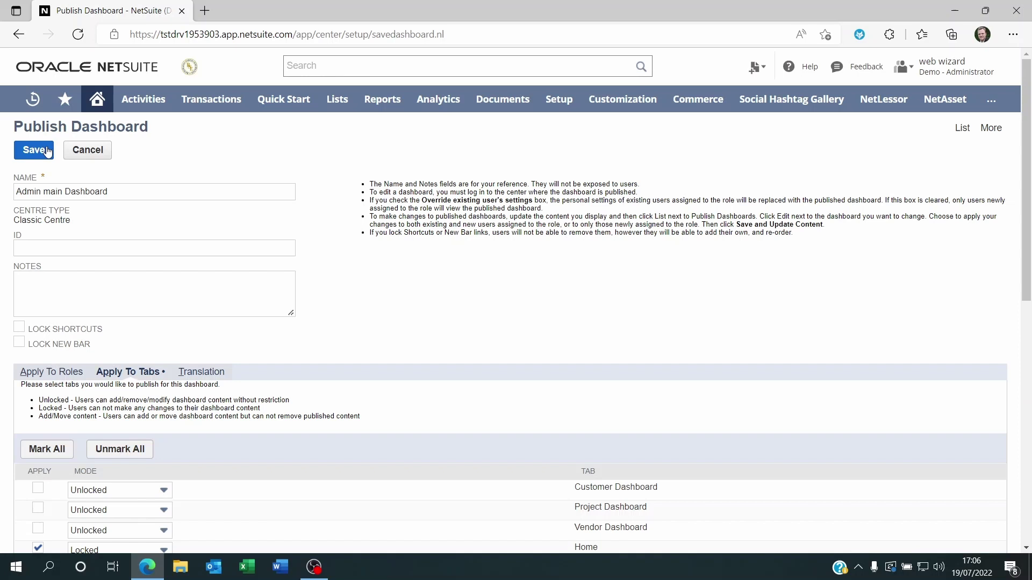
# - Check the Administrator row with override Yes in Apply To Roles, then click the Home icon
pyautogui.scroll(-9, 280, 335)
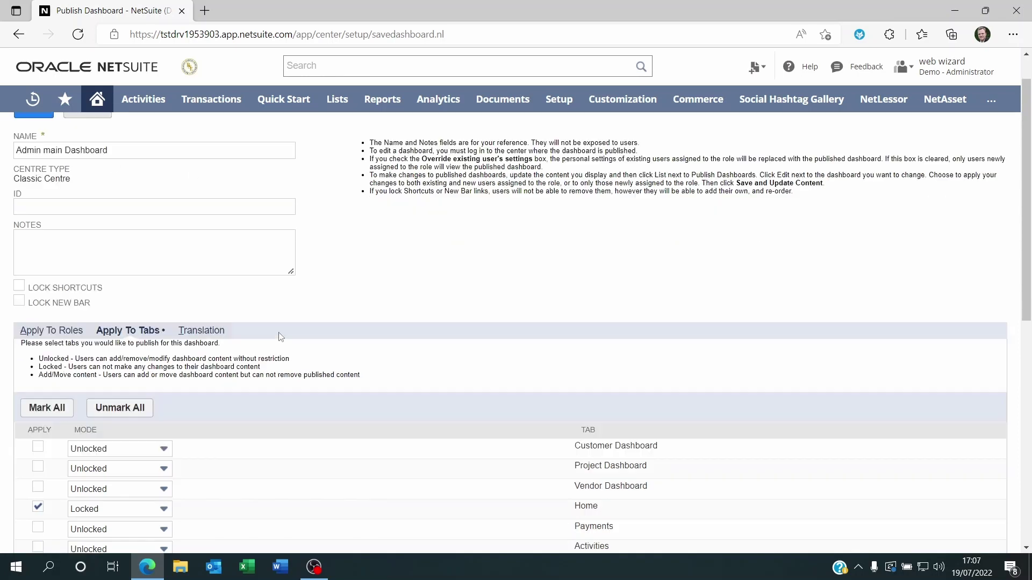
pyautogui.scroll(2, 282, 335)
pyautogui.scroll(2, 282, 335)
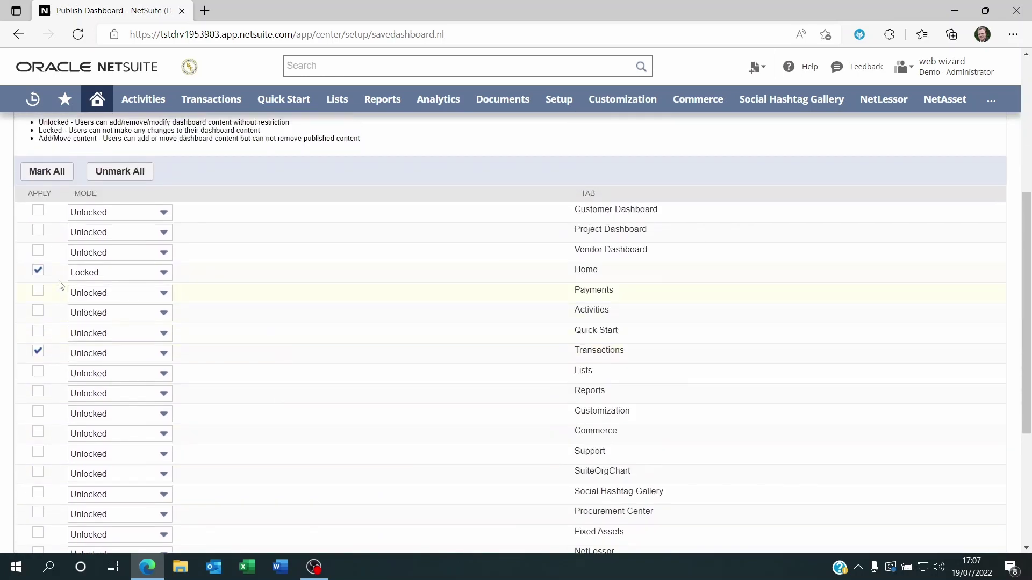
pyautogui.click(54, 372)
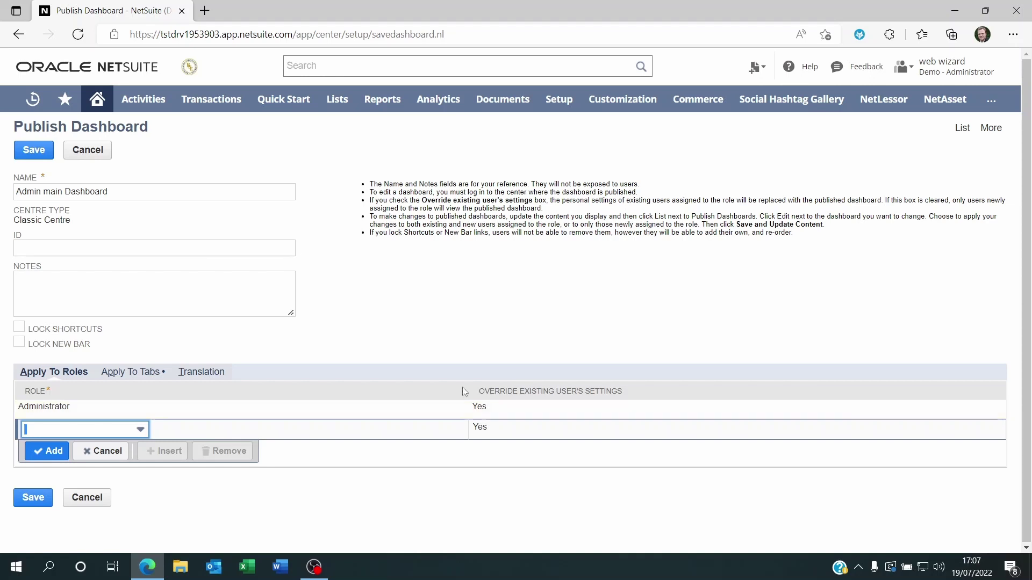
pyautogui.click(97, 99)
# - Confirm leaving the page with Quitter so the Home dashboard loads
pyautogui.click(574, 110)
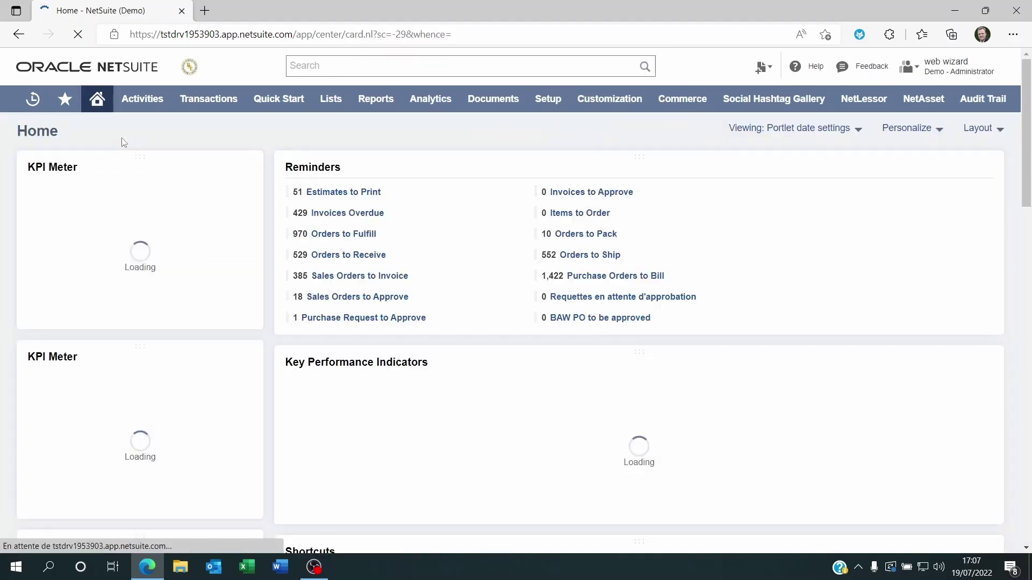
pyautogui.moveTo(256, 169)
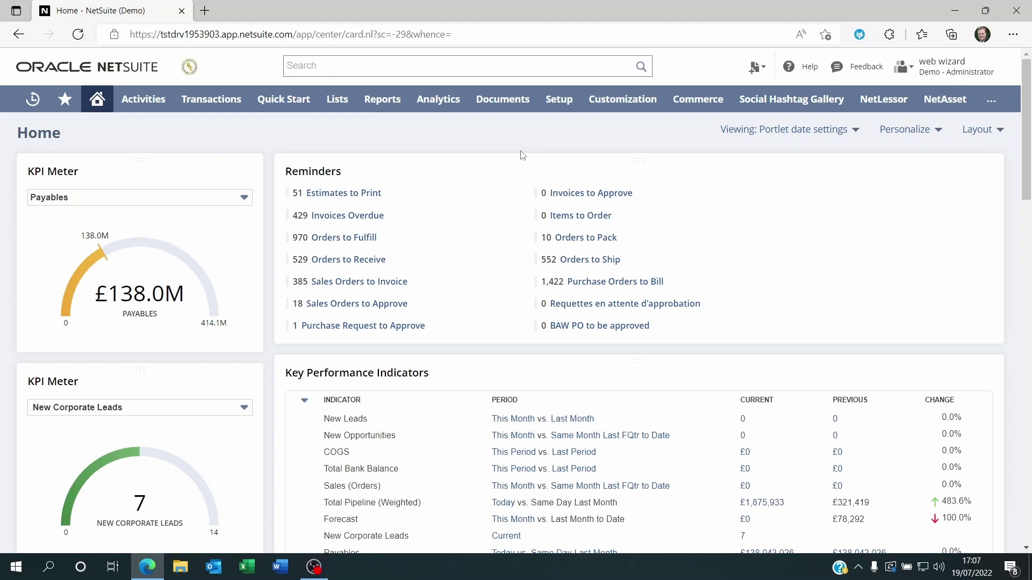